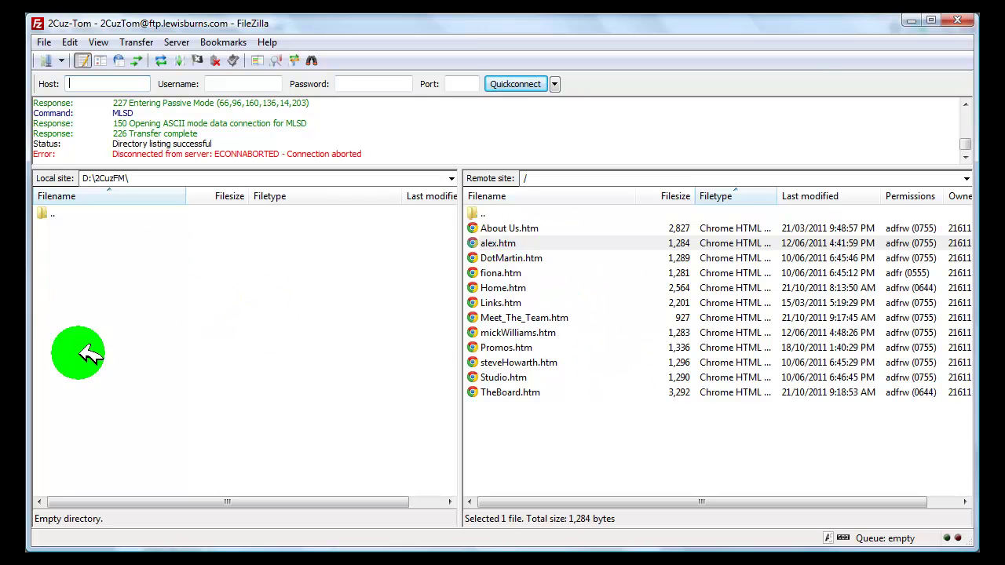
# Select the parent-folder entry and highlight parts of the local folder path, including 2CuzFM
pyautogui.click(51, 213)
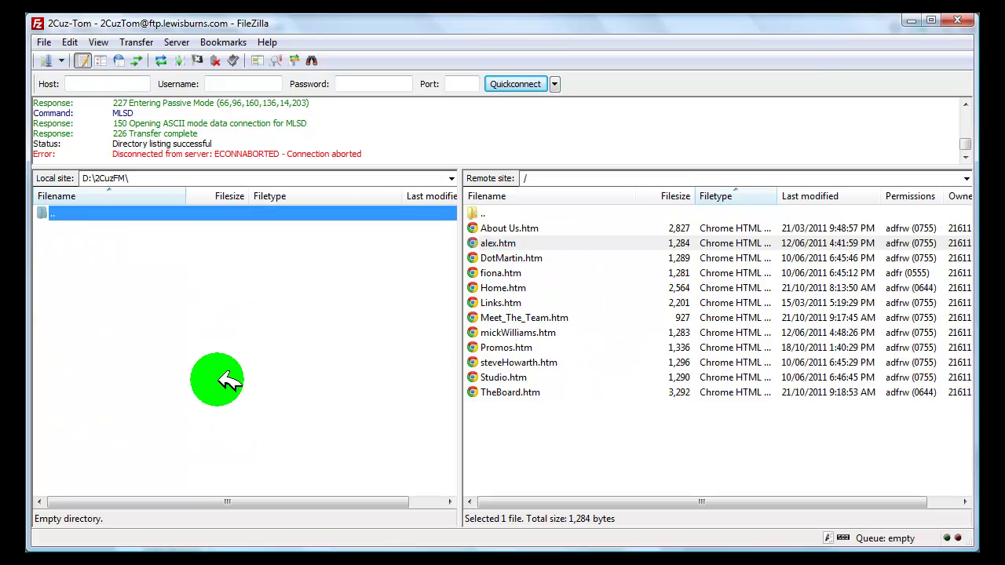
pyautogui.click(90, 179)
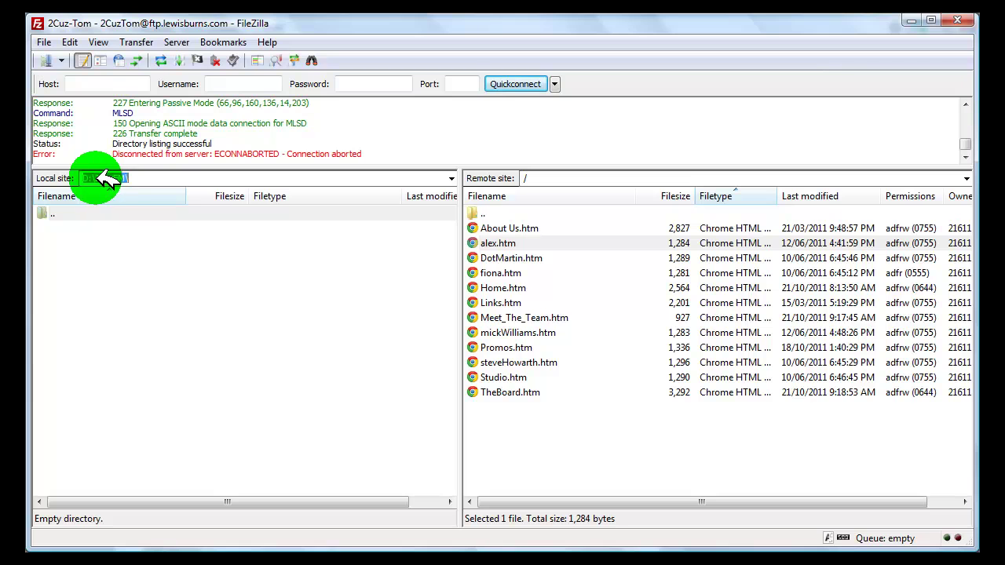
pyautogui.click(95, 178)
pyautogui.moveTo(95, 178); pyautogui.dragTo(118, 178)
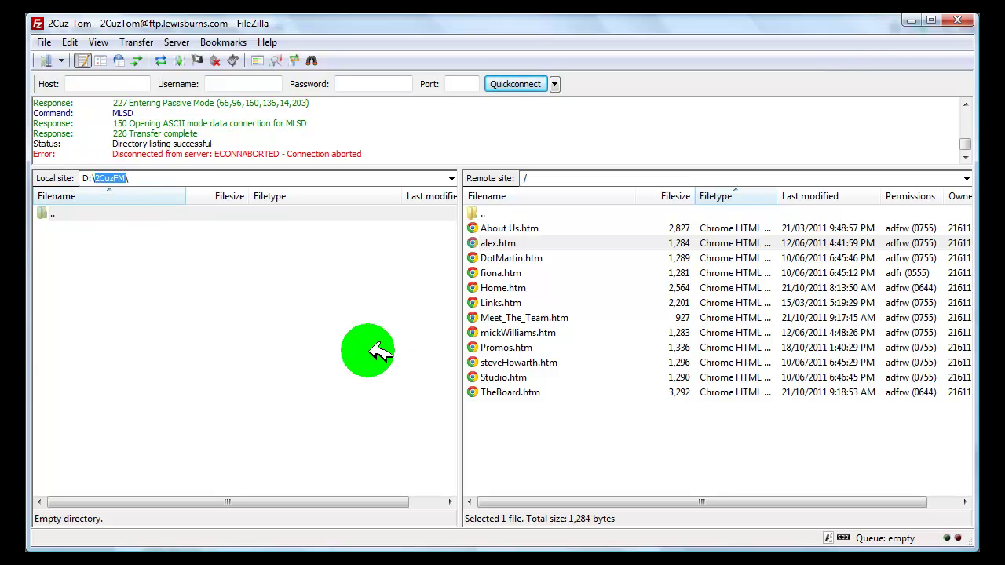
pyautogui.click(225, 314)
pyautogui.click(161, 179)
pyautogui.click(161, 179)
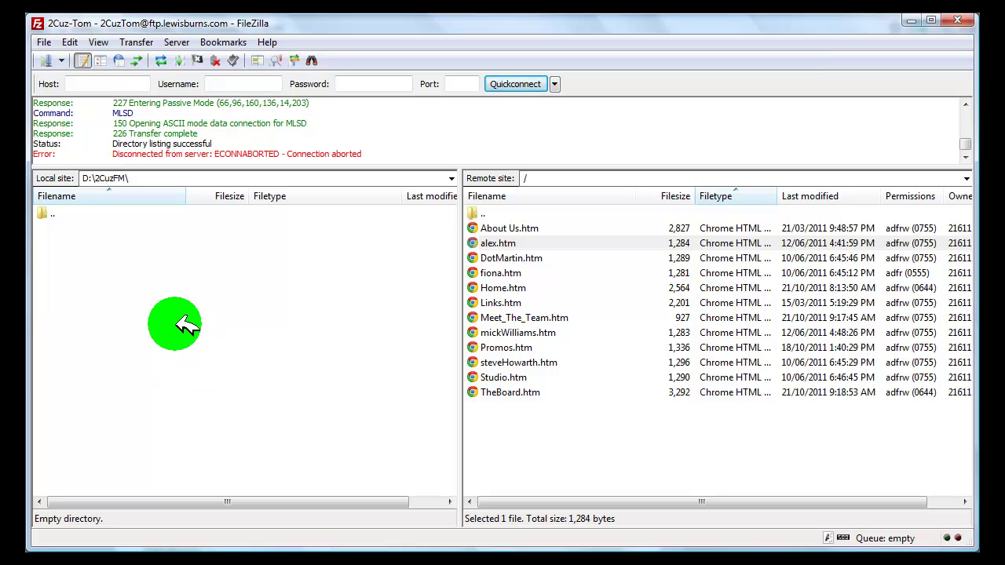
# Open the Site Manager to view the saved 2Cuz-Tom site's FTP settings
pyautogui.click(65, 62)
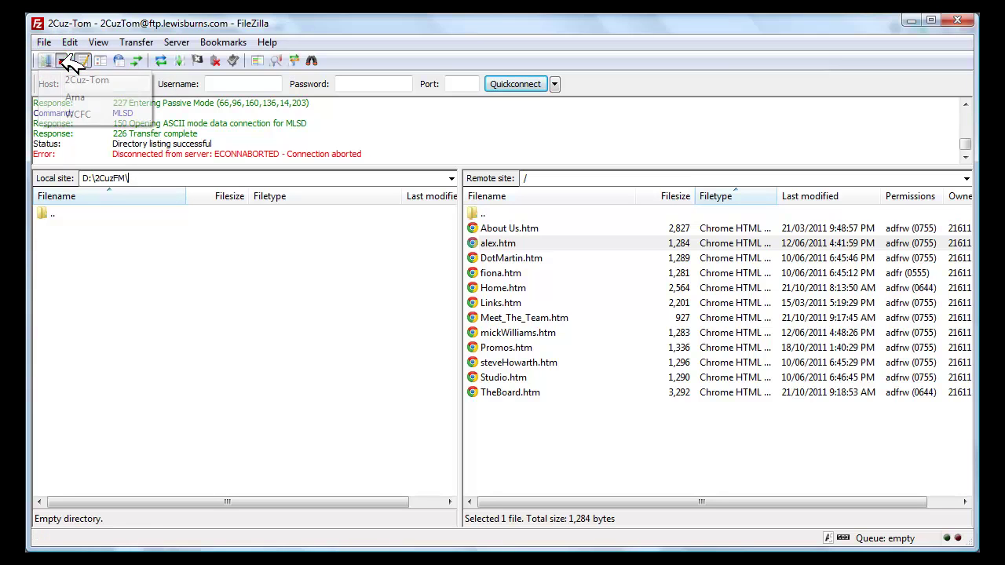
pyautogui.click(61, 62)
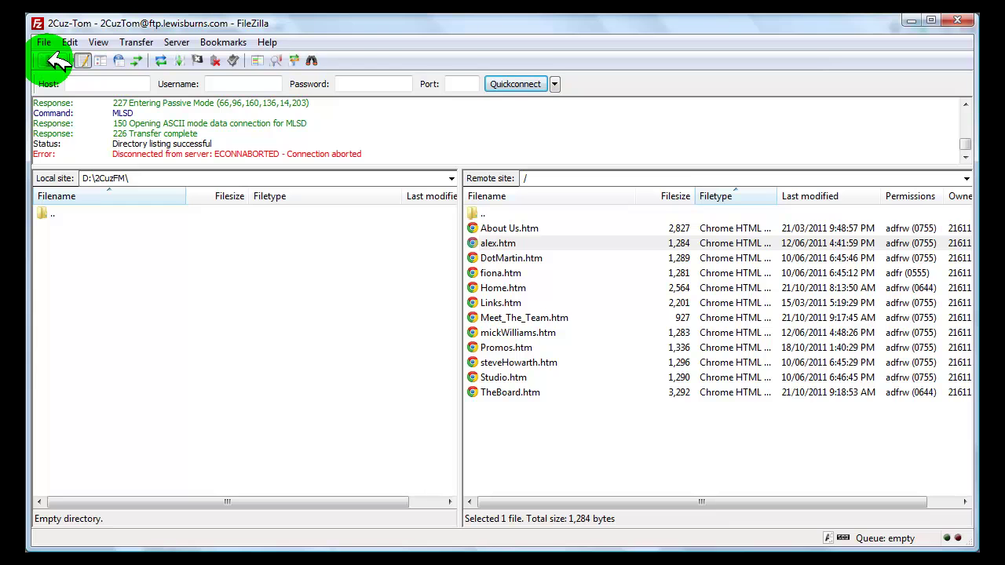
pyautogui.click(56, 61)
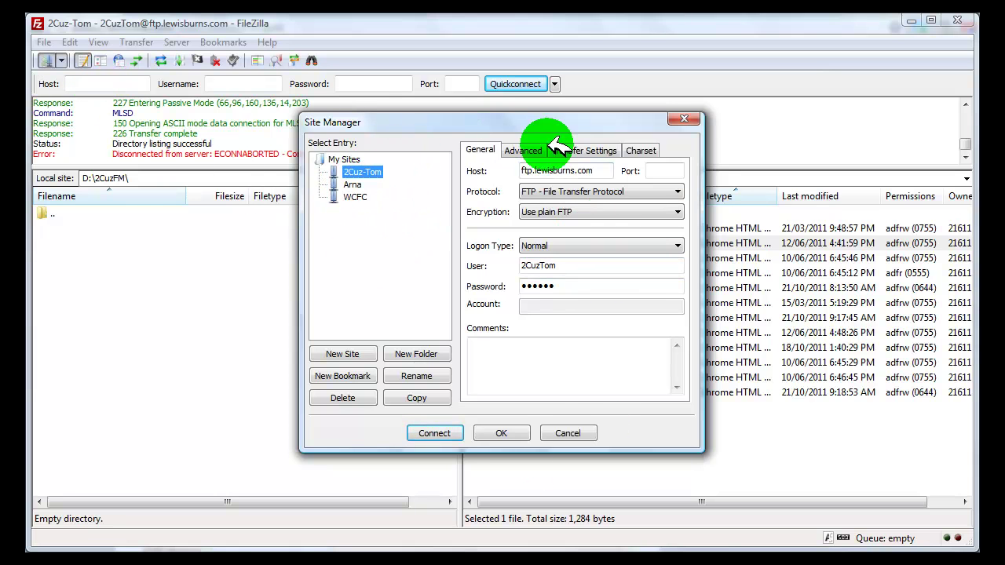
pyautogui.moveTo(448, 124); pyautogui.dragTo(633, 123)
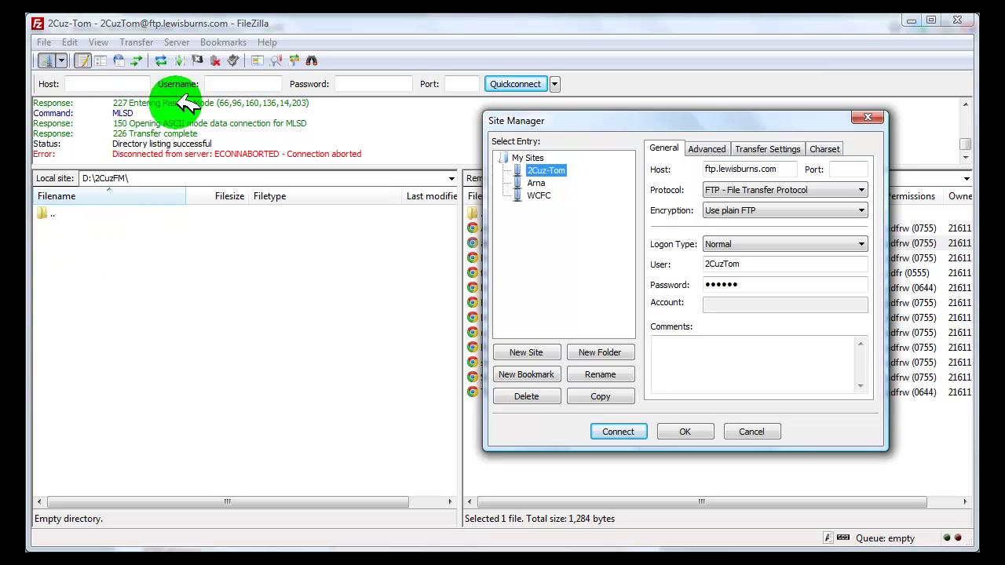
pyautogui.moveTo(657, 121); pyautogui.dragTo(246, 244)
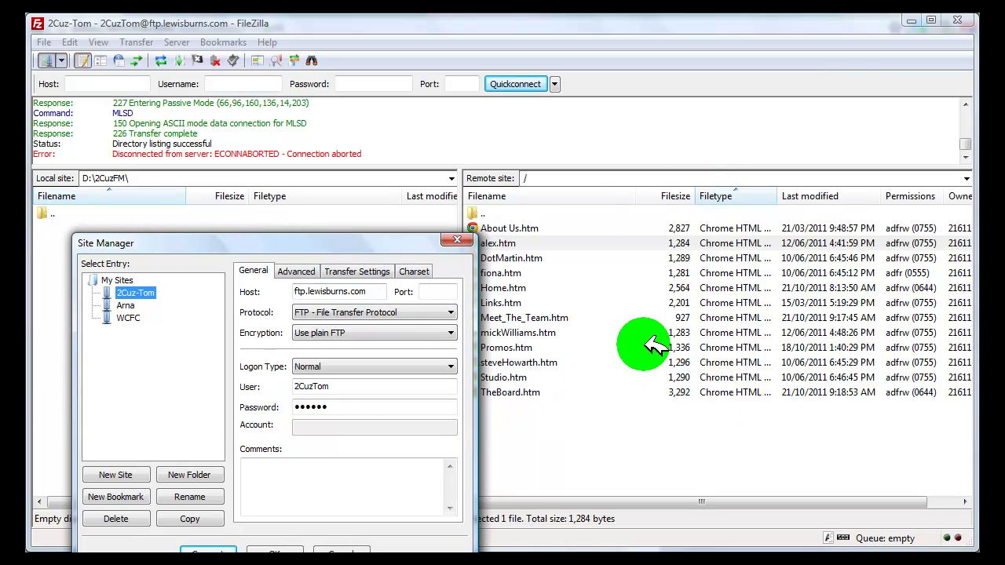
pyautogui.moveTo(310, 245); pyautogui.dragTo(750, 142)
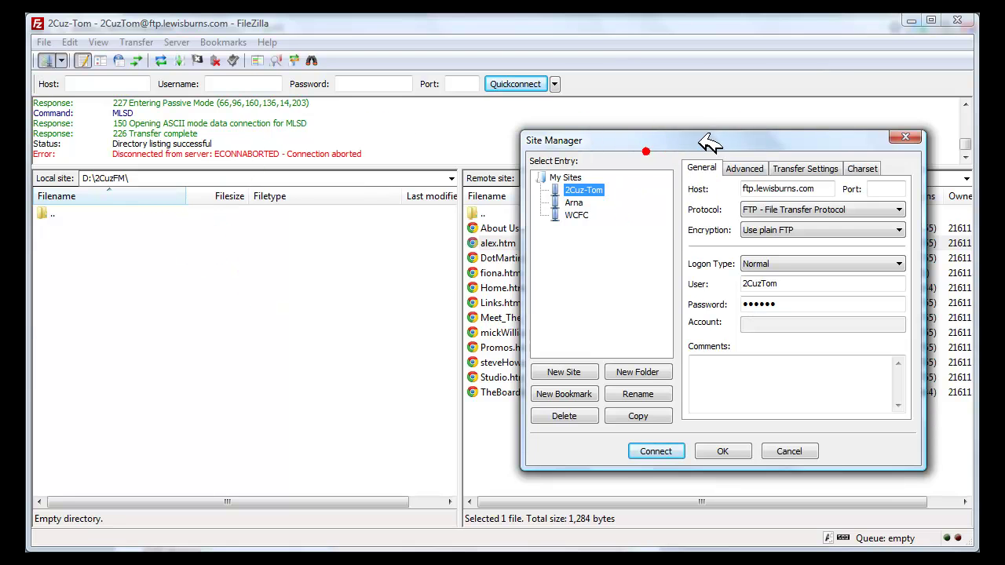
pyautogui.moveTo(706, 142); pyautogui.dragTo(460, 280)
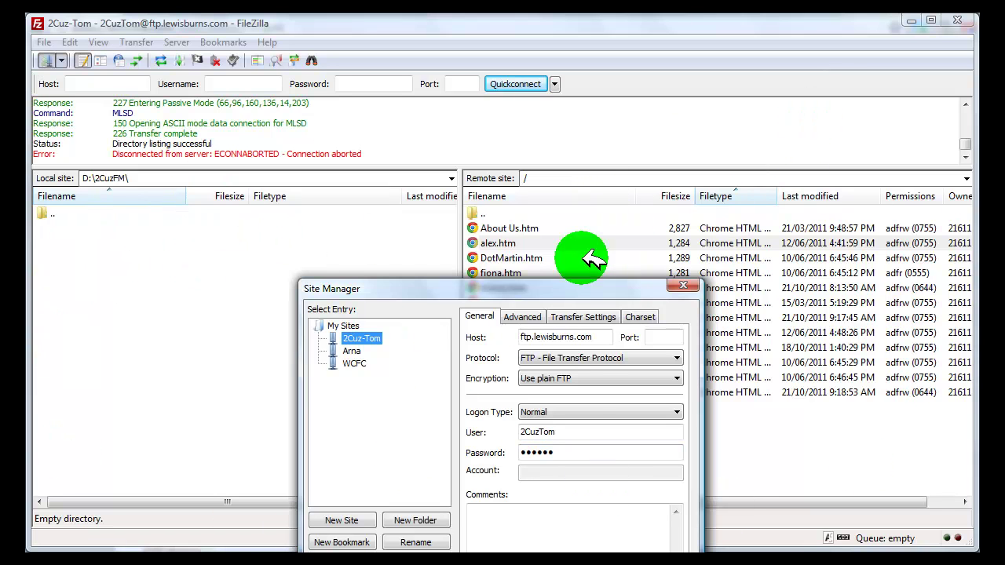
pyautogui.moveTo(487, 292); pyautogui.dragTo(853, 207)
pyautogui.click(225, 281)
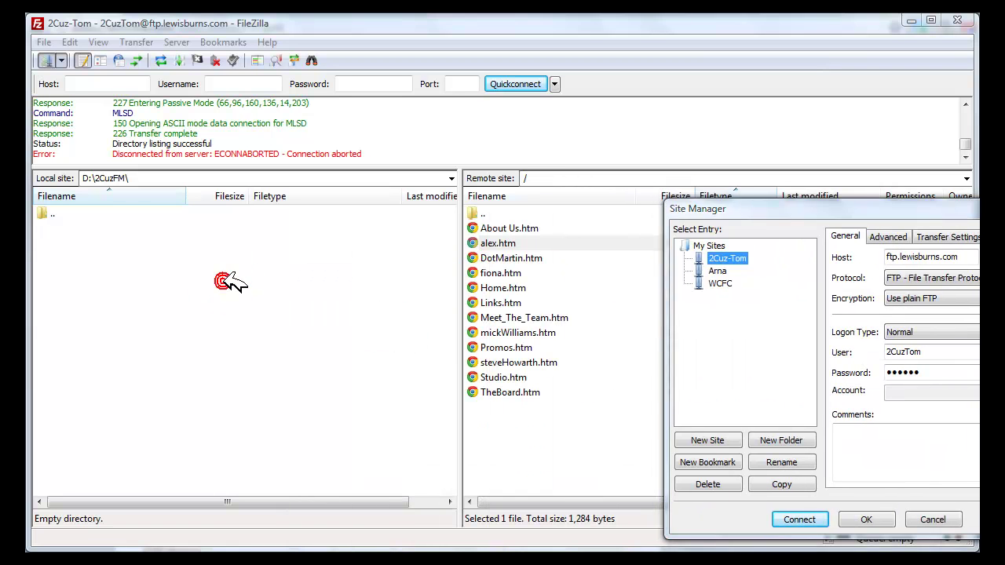
pyautogui.moveTo(870, 207); pyautogui.dragTo(612, 182)
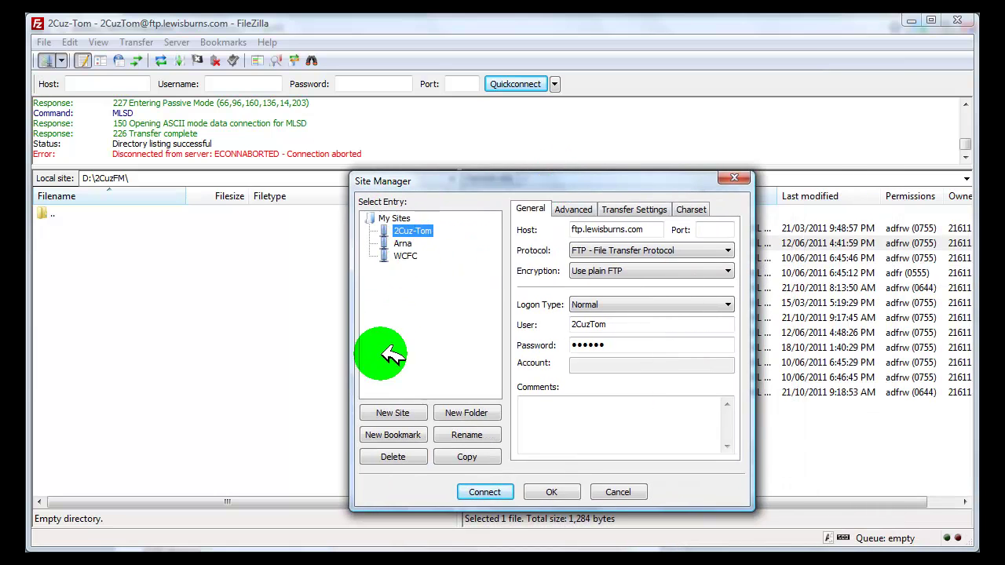
# Create a new site entry named Lewis and move to its Host field
pyautogui.click(396, 414)
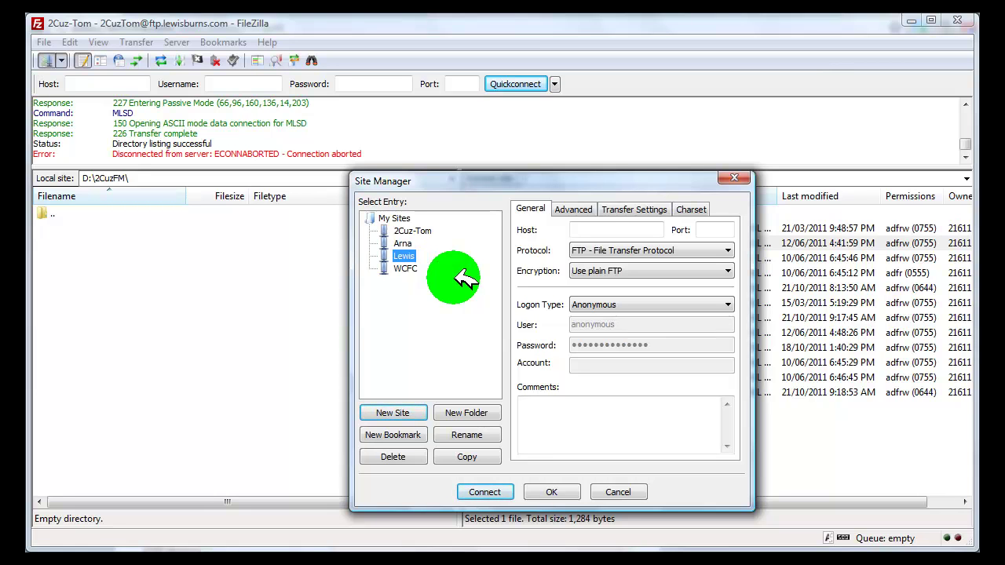
pyautogui.click(595, 230)
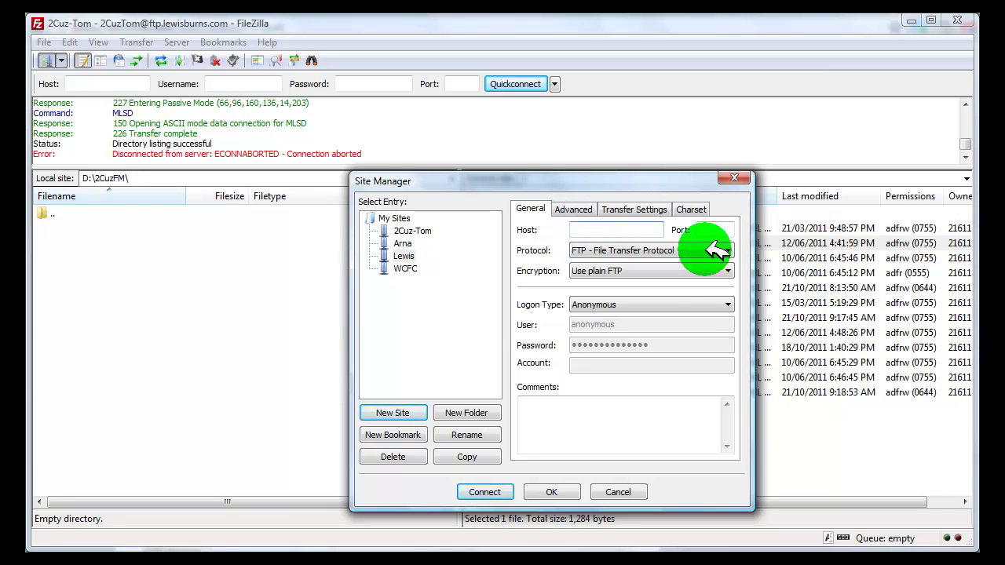
# Enter host ftp.lewisburns.com, keeping protocol FTP and encryption 'Use plain FTP'
pyautogui.click(596, 227)
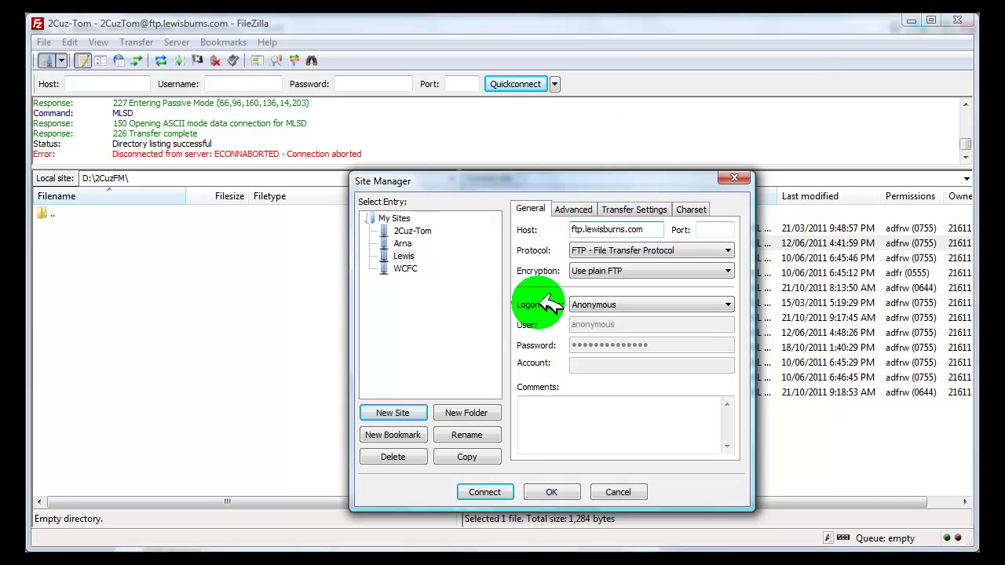
pyautogui.press('Tab')
pyautogui.press('Tab')
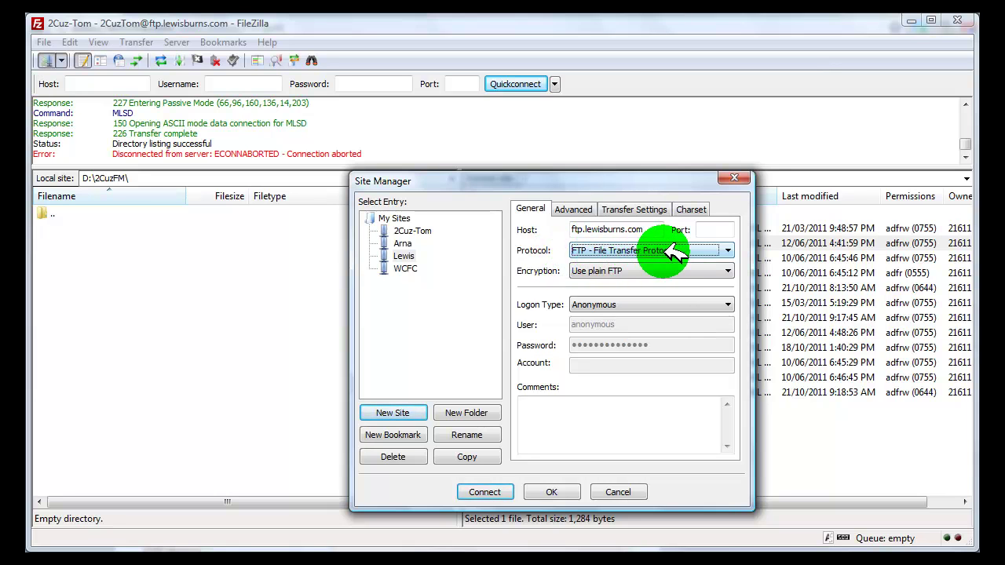
pyautogui.click(729, 251)
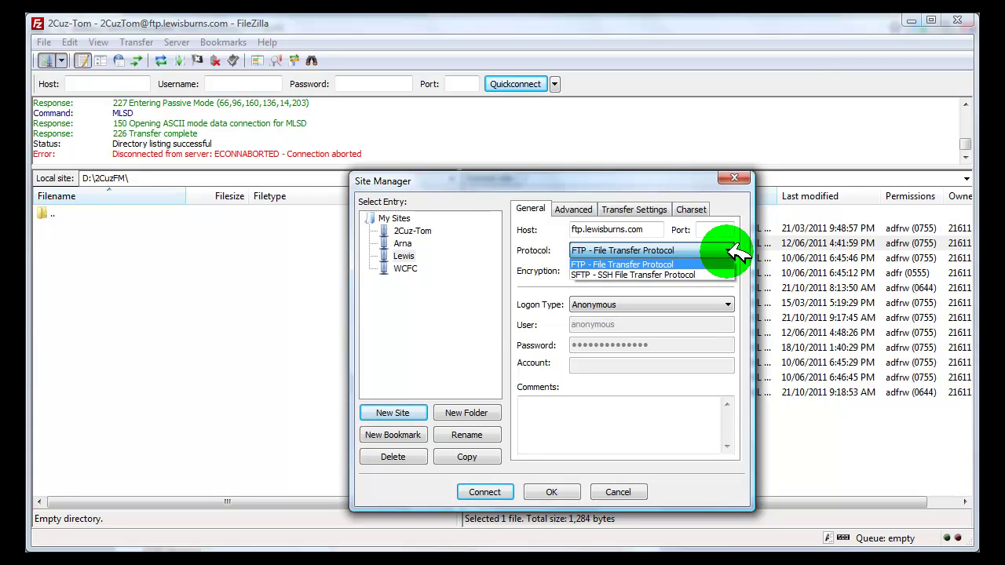
pyautogui.click(738, 250)
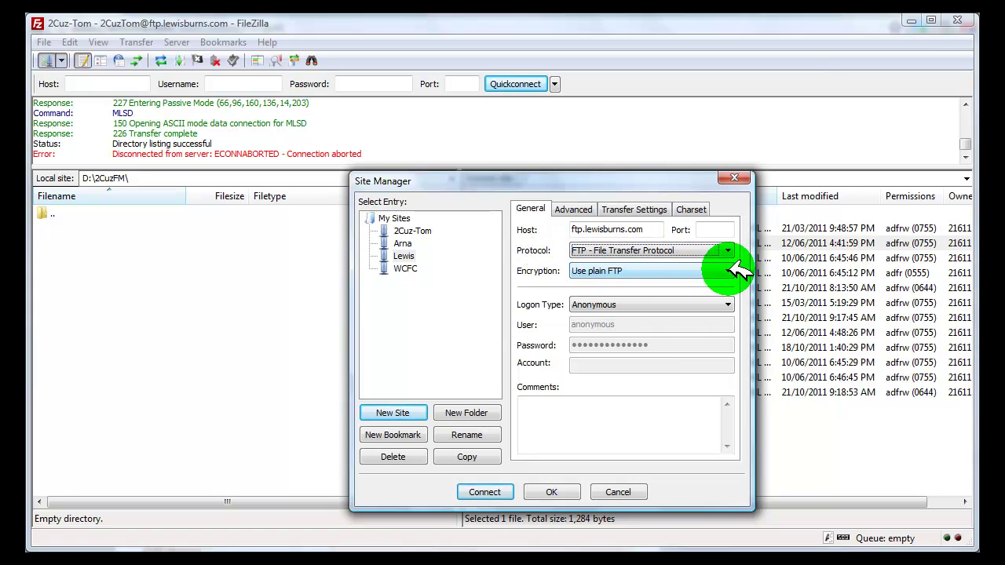
pyautogui.click(738, 271)
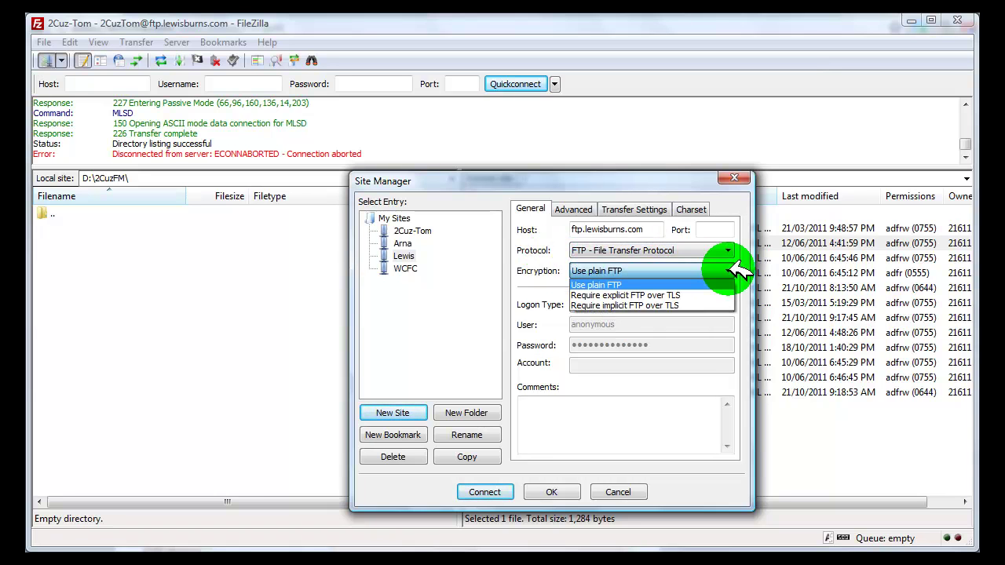
pyautogui.click(617, 284)
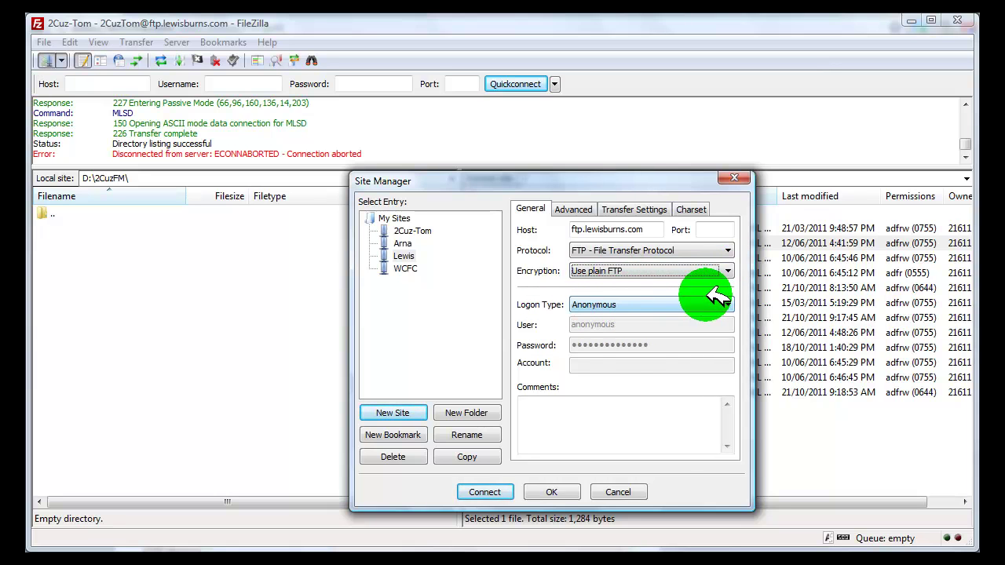
# Set Logon Type to Normal and clear the placeholder user name and password
pyautogui.click(738, 303)
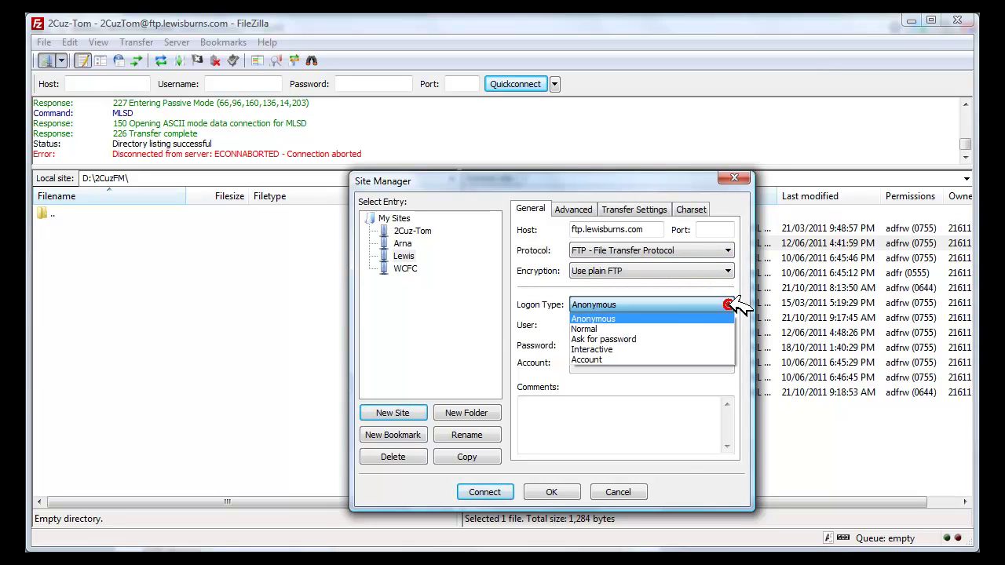
pyautogui.click(608, 328)
pyautogui.doubleClick(615, 325)
pyautogui.doubleClick(651, 345)
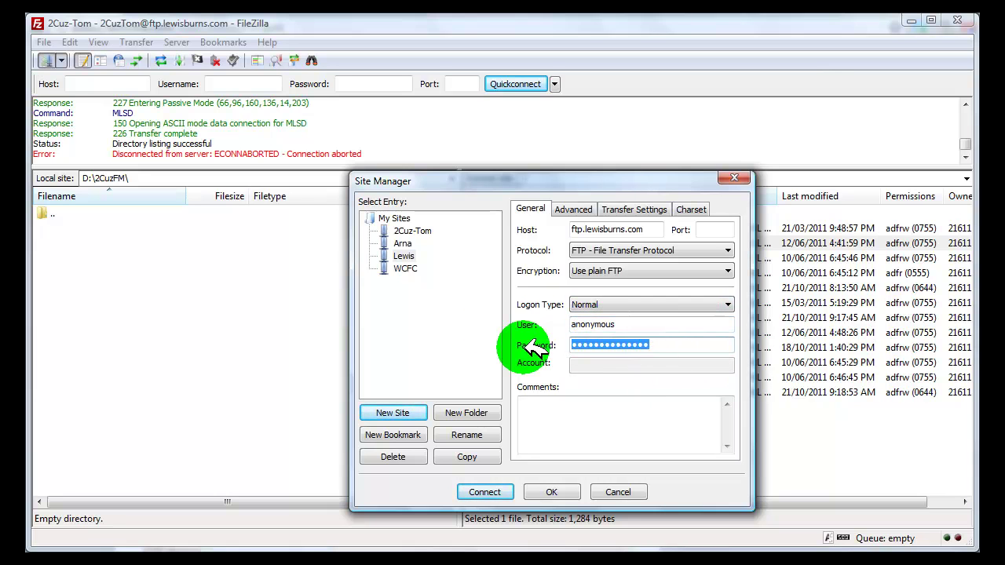
pyautogui.press('Delete')
pyautogui.doubleClick(642, 325)
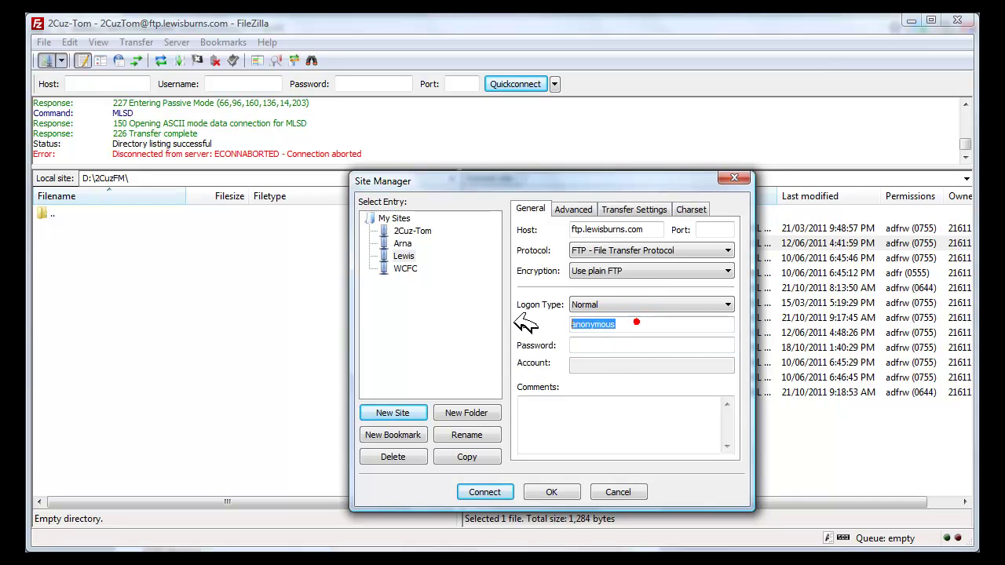
pyautogui.press('Delete')
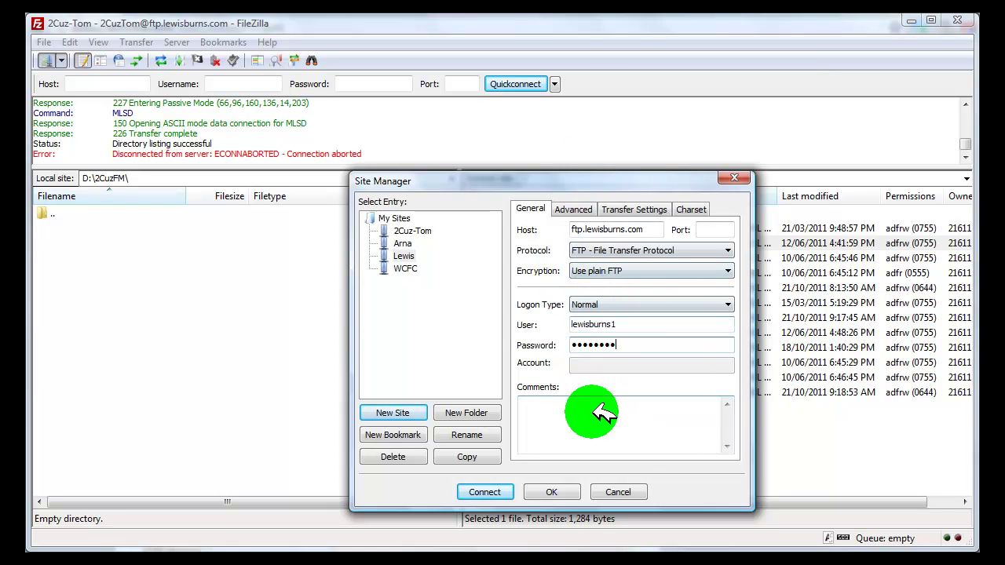
pyautogui.click(579, 206)
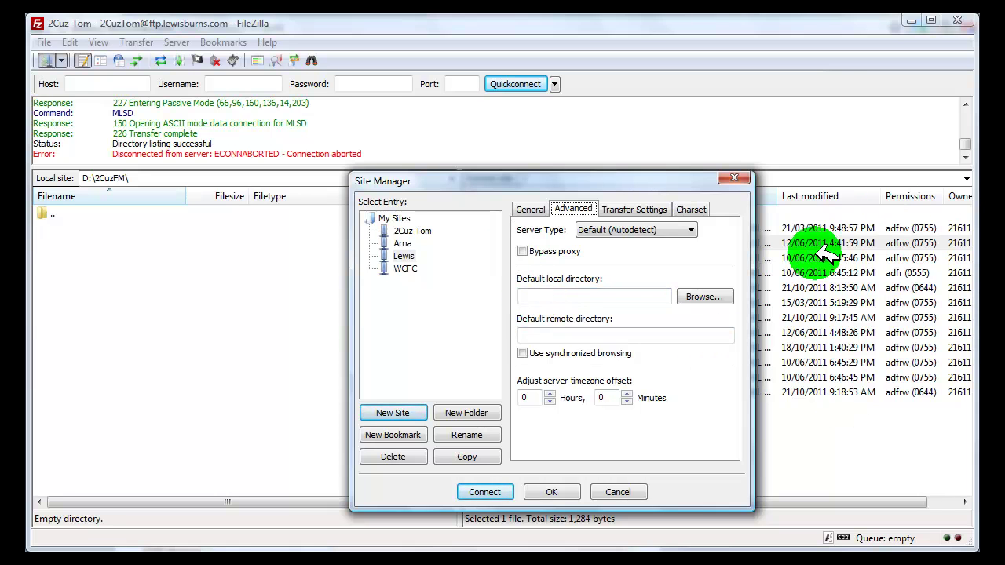
pyautogui.moveTo(636, 180); pyautogui.dragTo(330, 168)
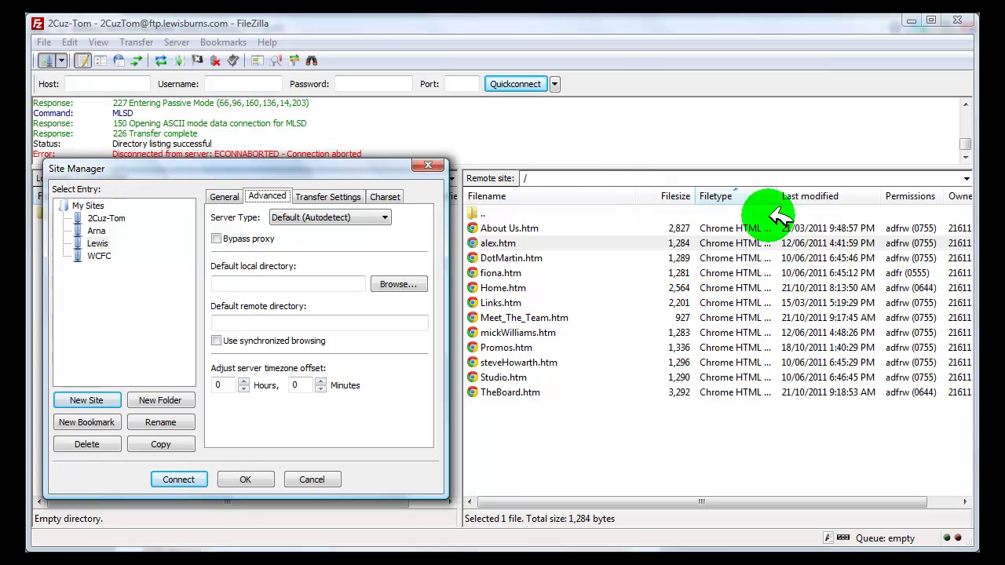
pyautogui.moveTo(235, 167); pyautogui.dragTo(503, 154)
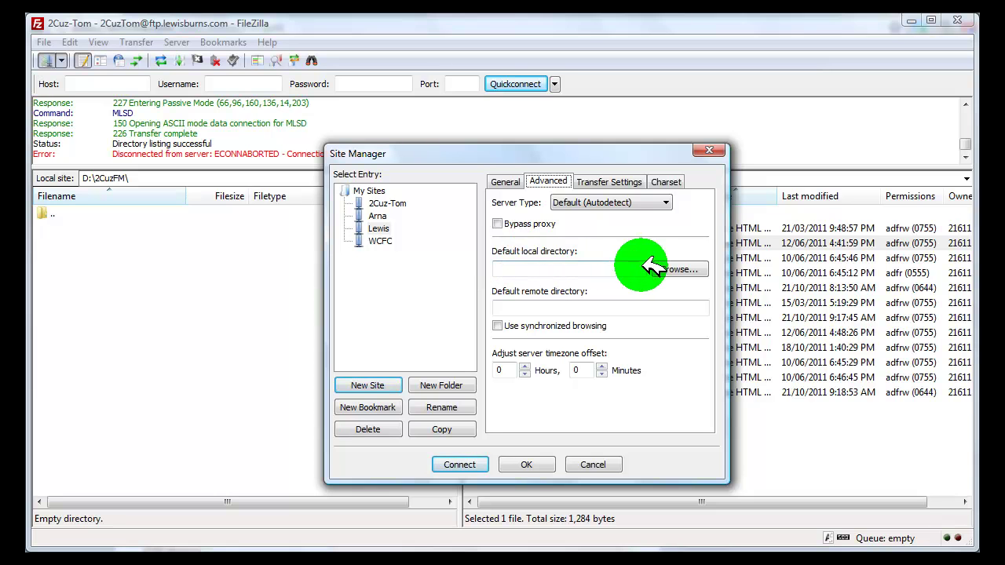
# Browse for the default local directory, expanding Computer and then DATA (D:)
pyautogui.click(672, 269)
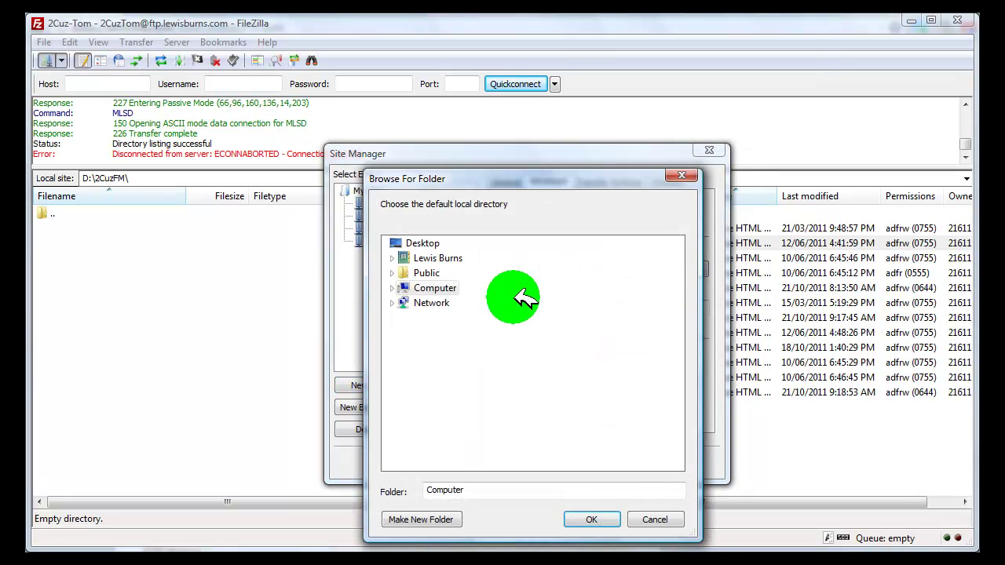
pyautogui.doubleClick(400, 292)
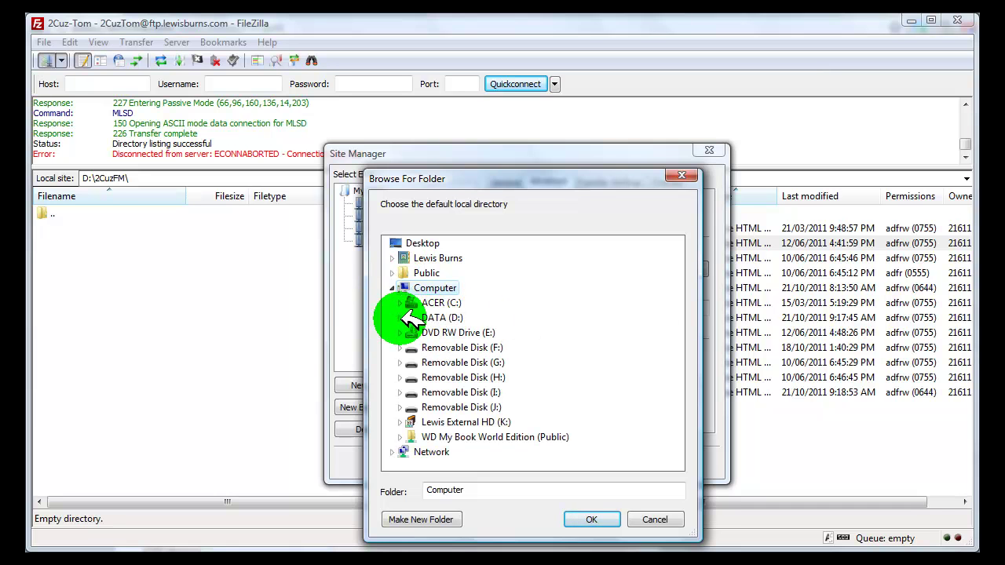
pyautogui.click(401, 317)
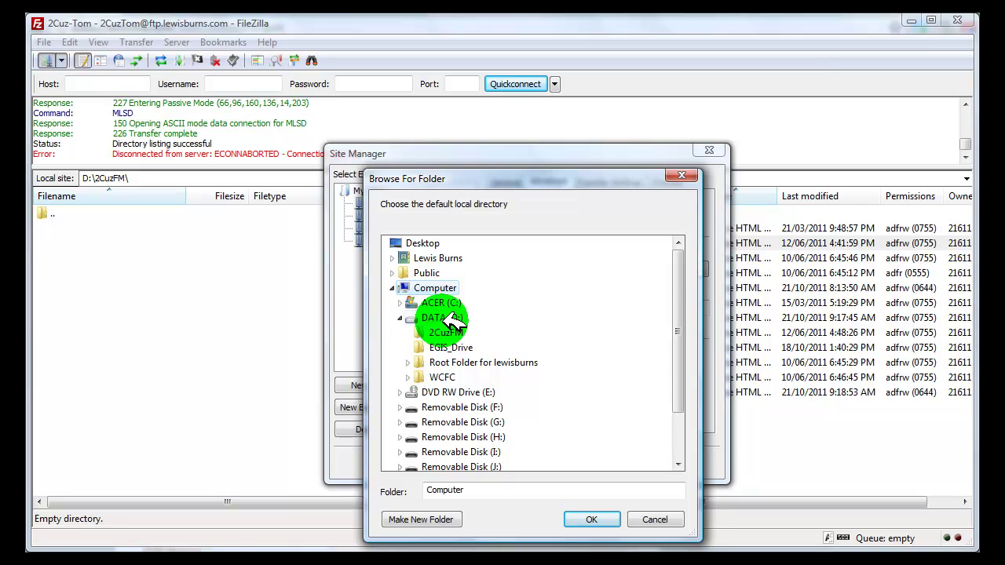
pyautogui.scroll(-2, 447, 322)
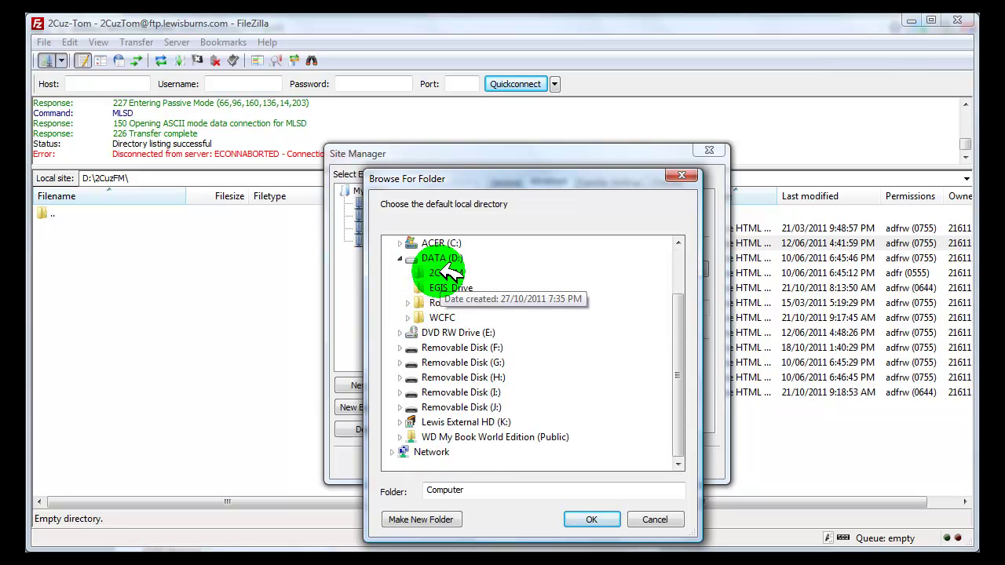
pyautogui.scroll(2, 449, 271)
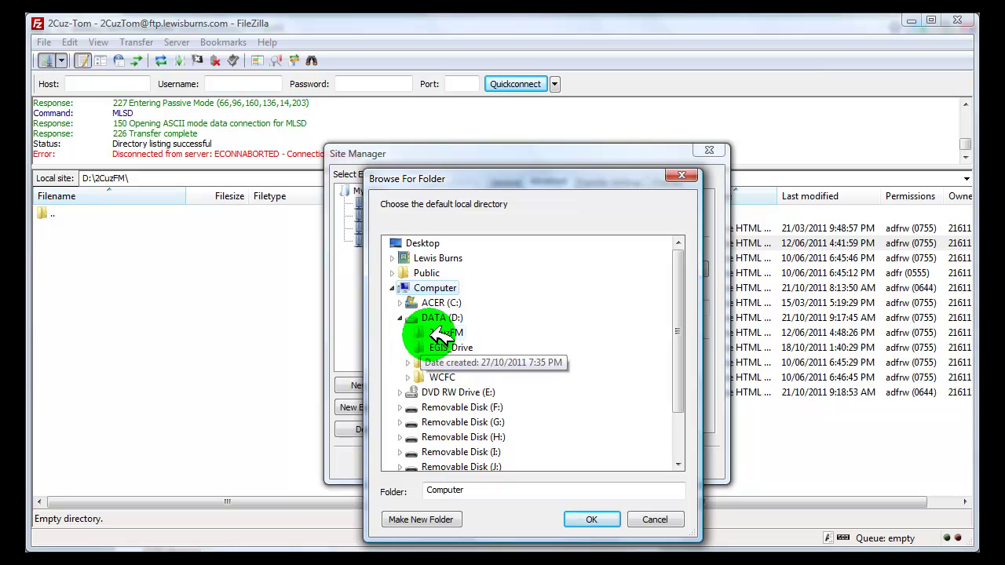
pyautogui.moveTo(544, 179); pyautogui.dragTo(642, 116)
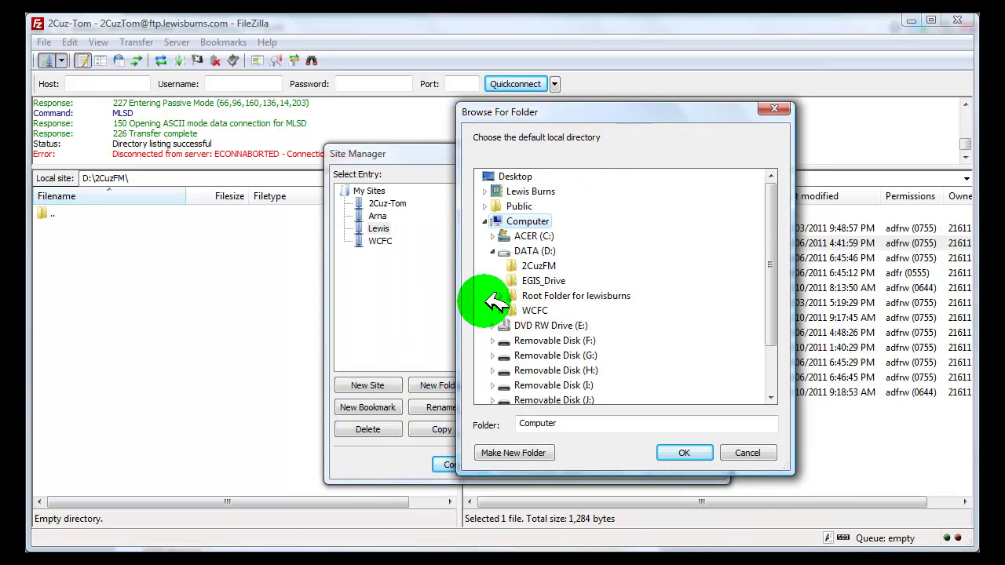
# Expand Root Folder for lewisburns, make a New Folder inside it, then cancel the picker
pyautogui.doubleClick(519, 295)
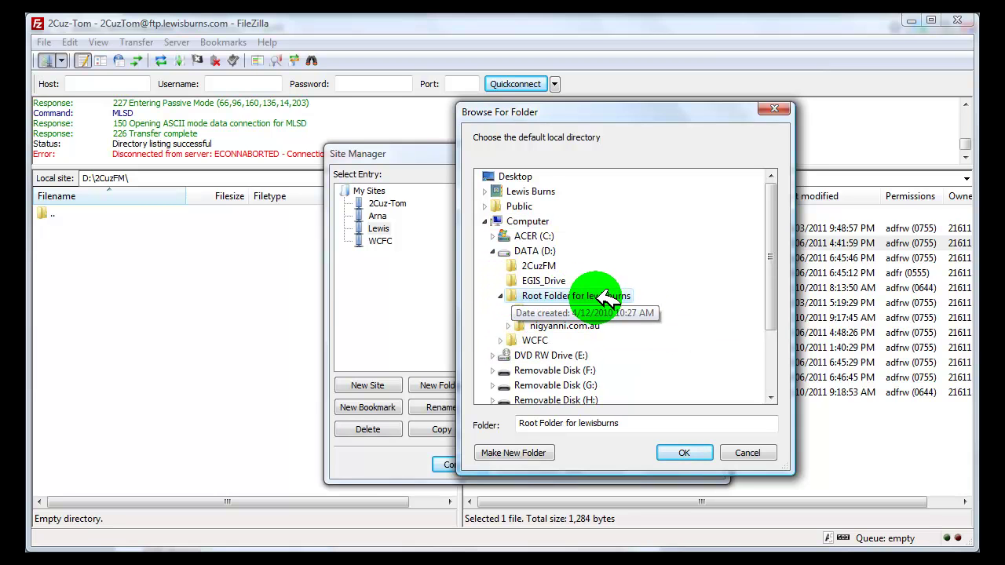
pyautogui.rightClick(545, 295)
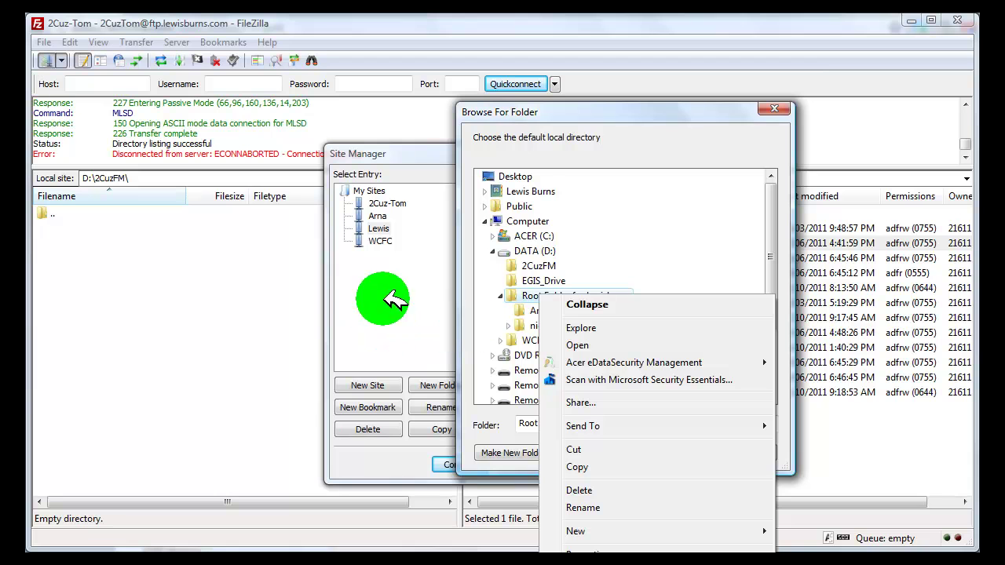
pyautogui.click(357, 296)
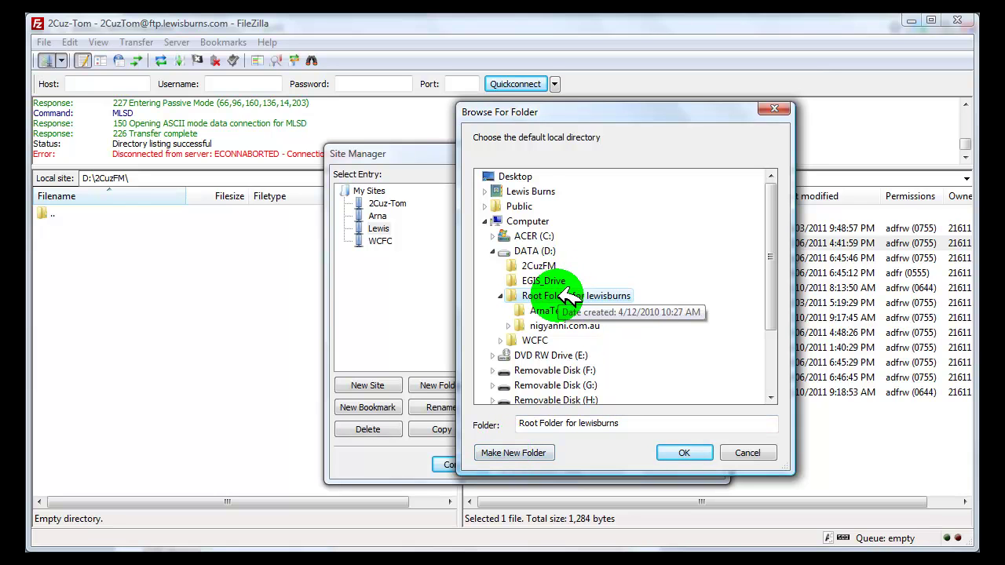
pyautogui.click(514, 453)
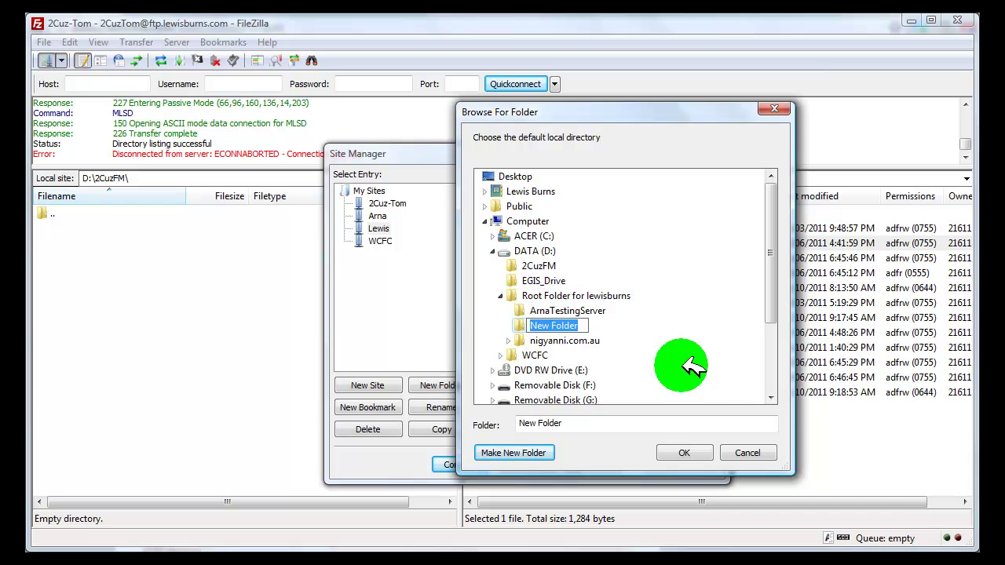
pyautogui.click(745, 453)
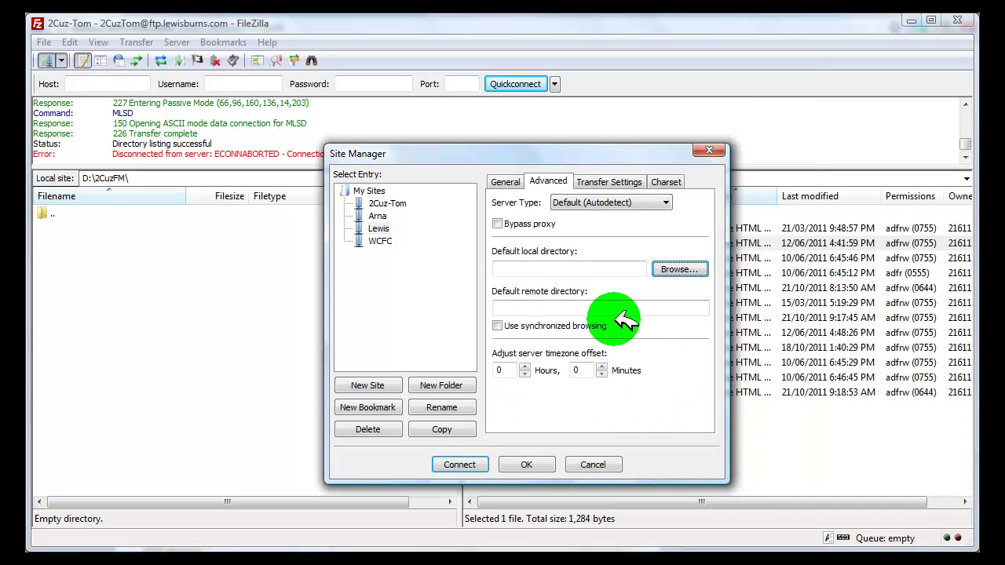
pyautogui.click(688, 270)
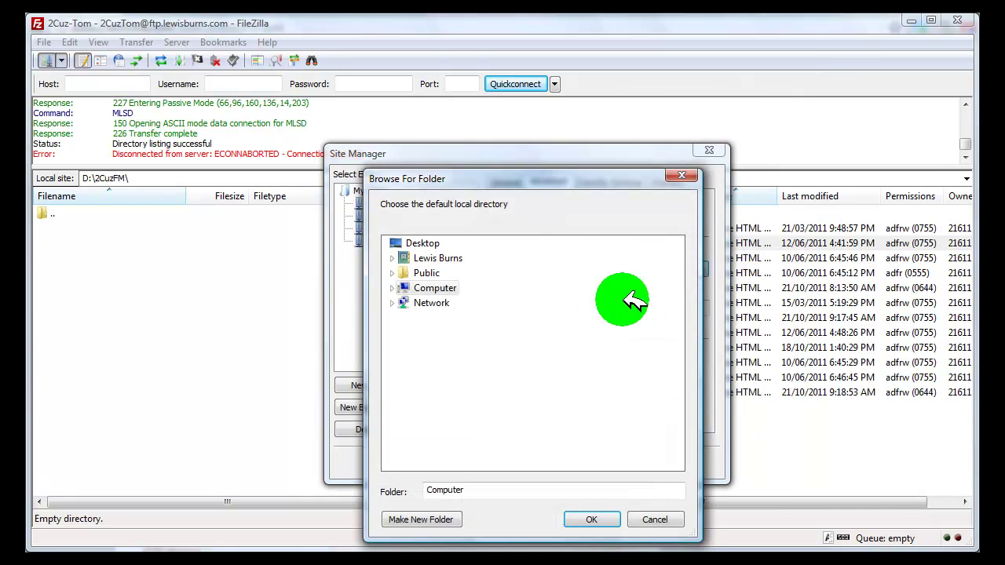
pyautogui.click(394, 289)
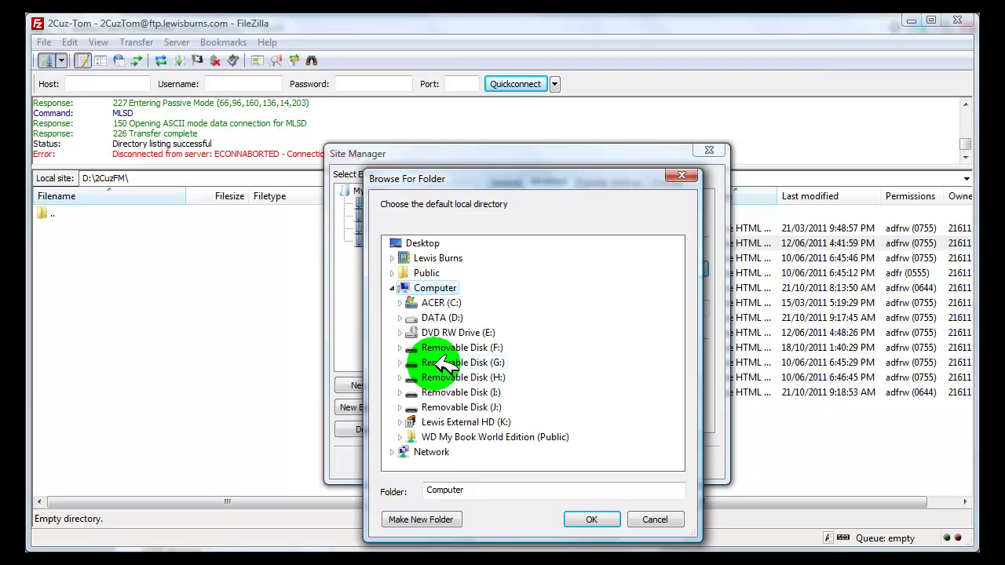
pyautogui.doubleClick(420, 316)
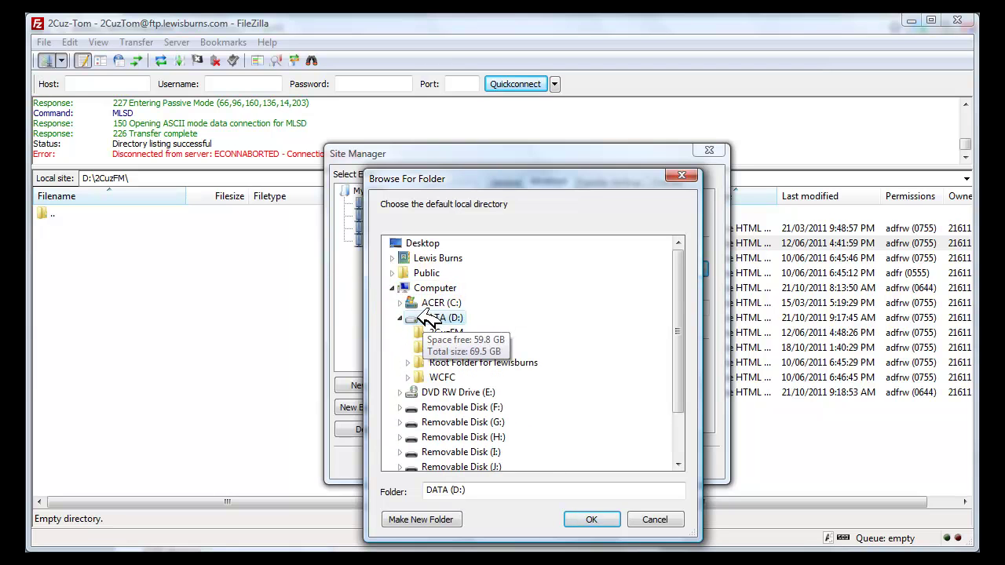
pyautogui.doubleClick(444, 363)
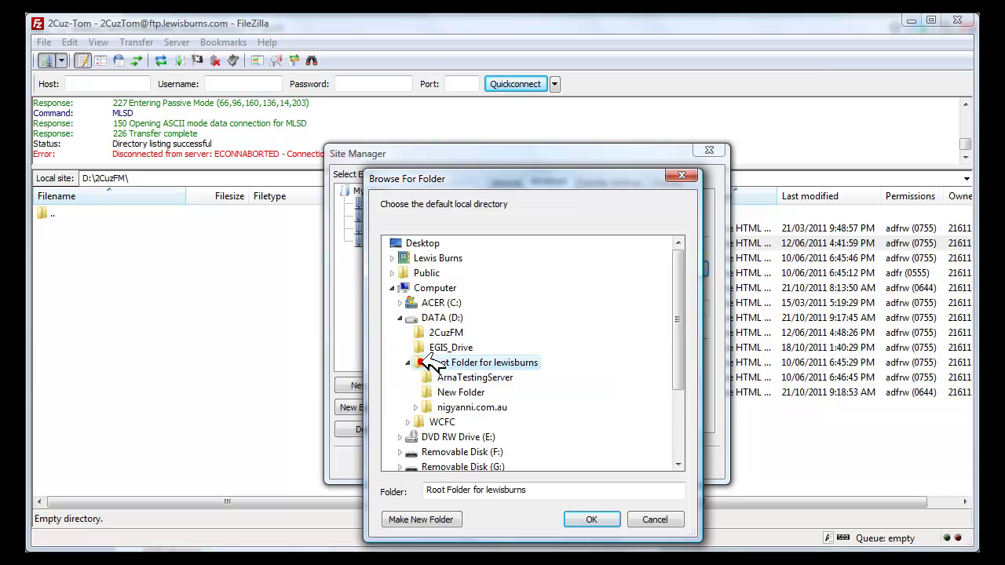
pyautogui.rightClick(459, 361)
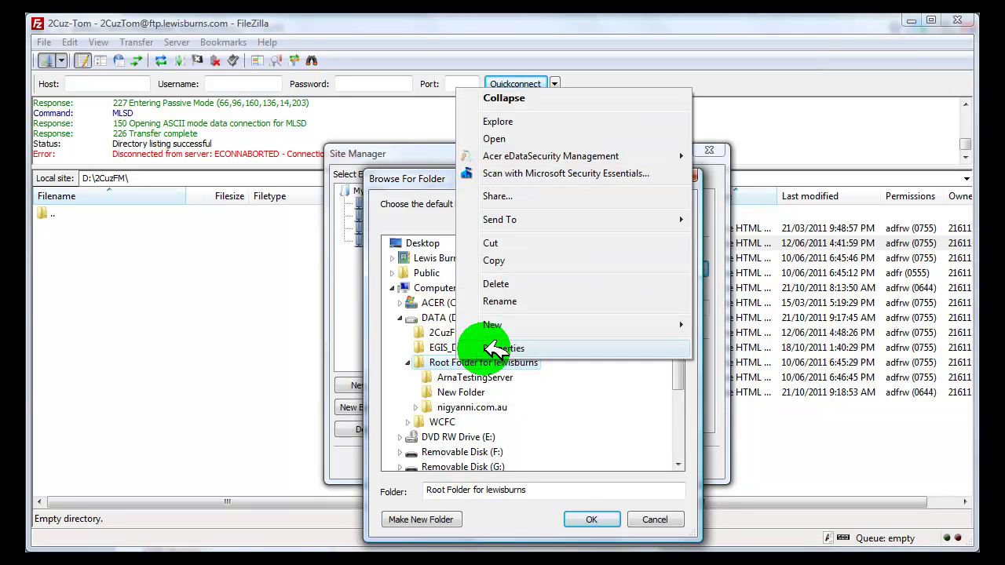
pyautogui.moveTo(512, 330)
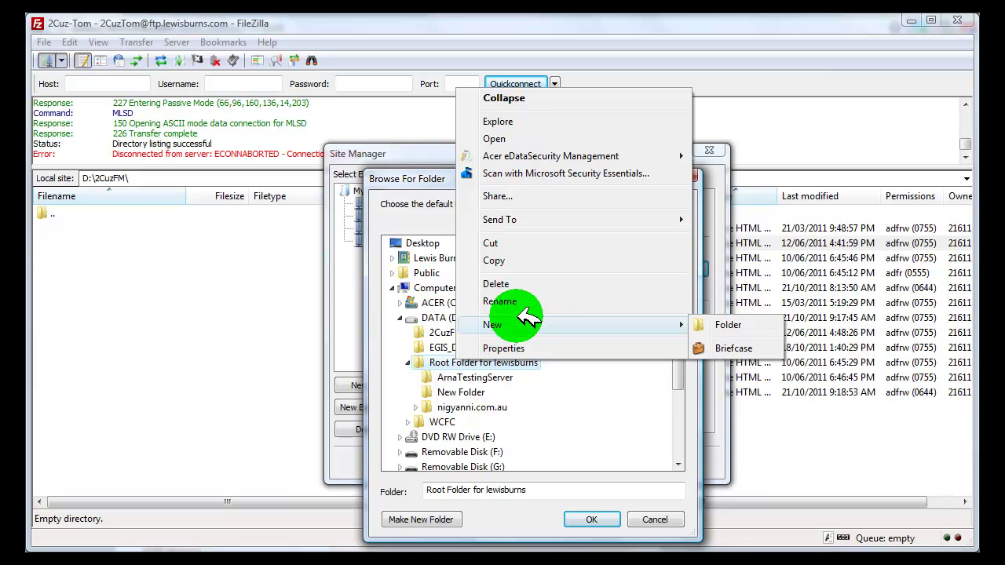
pyautogui.click(727, 325)
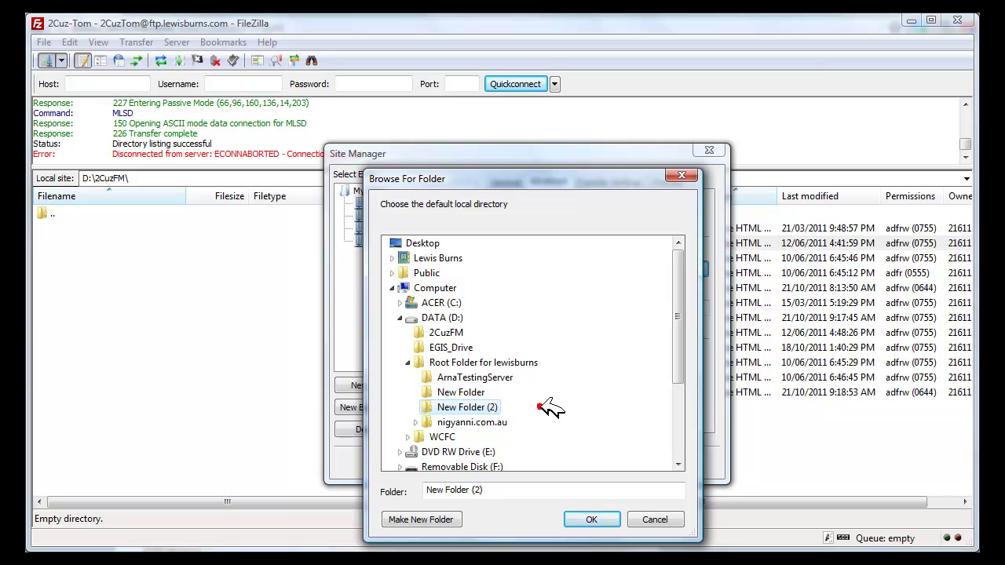
# Delete New Folder and New Folder (2) from Root Folder for lewisburns
pyautogui.click(460, 393)
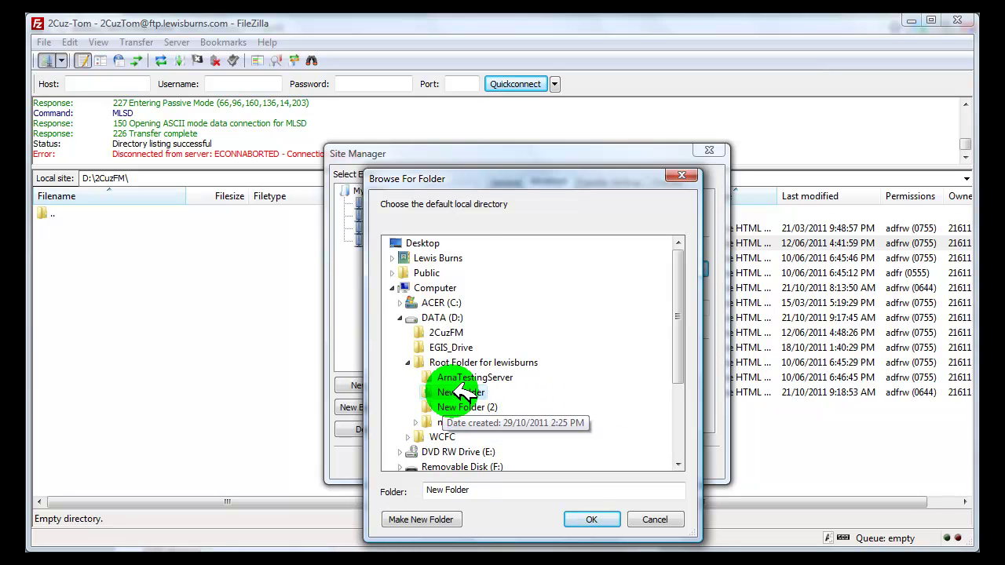
pyautogui.press('Delete')
pyautogui.click(550, 366)
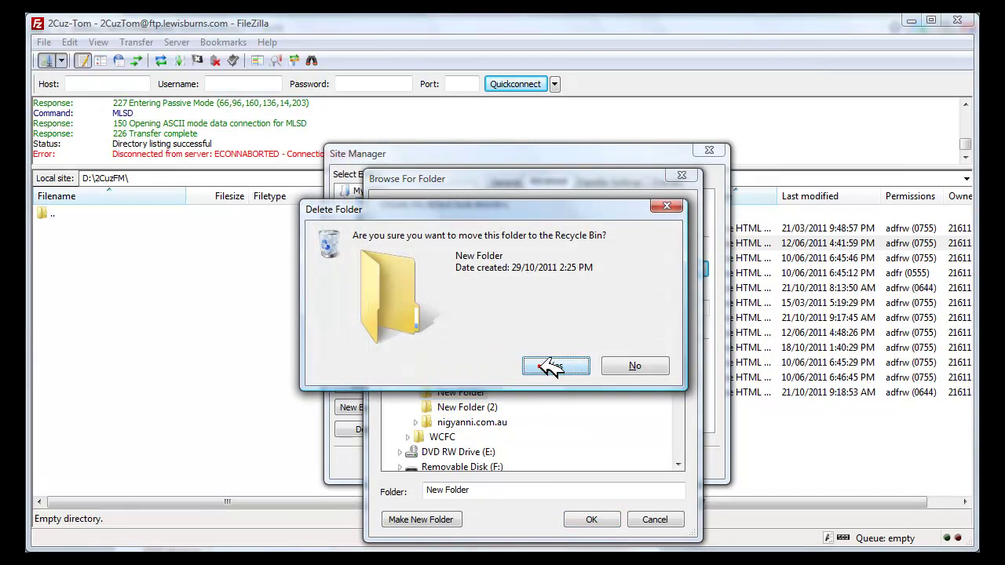
pyautogui.click(471, 392)
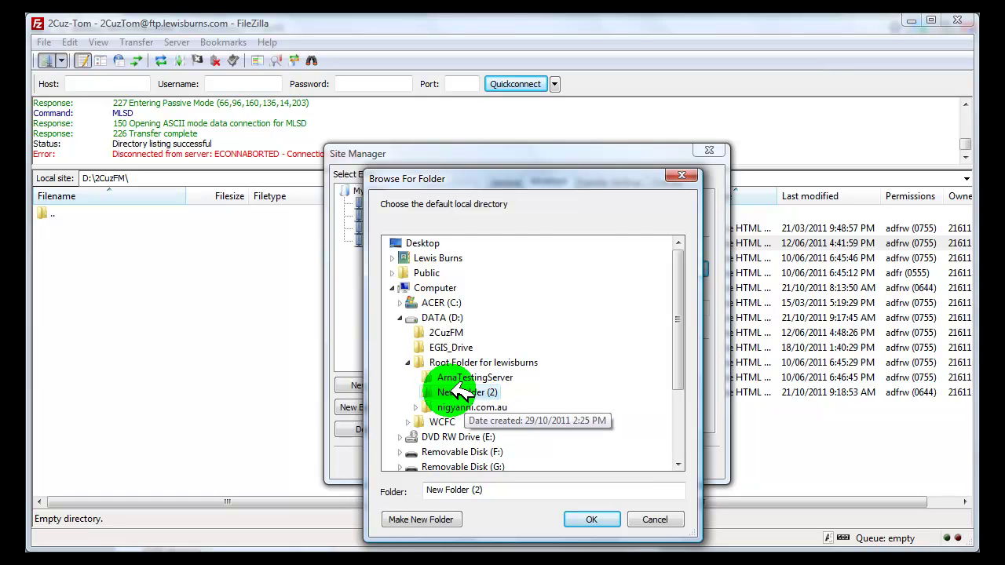
pyautogui.press('Delete')
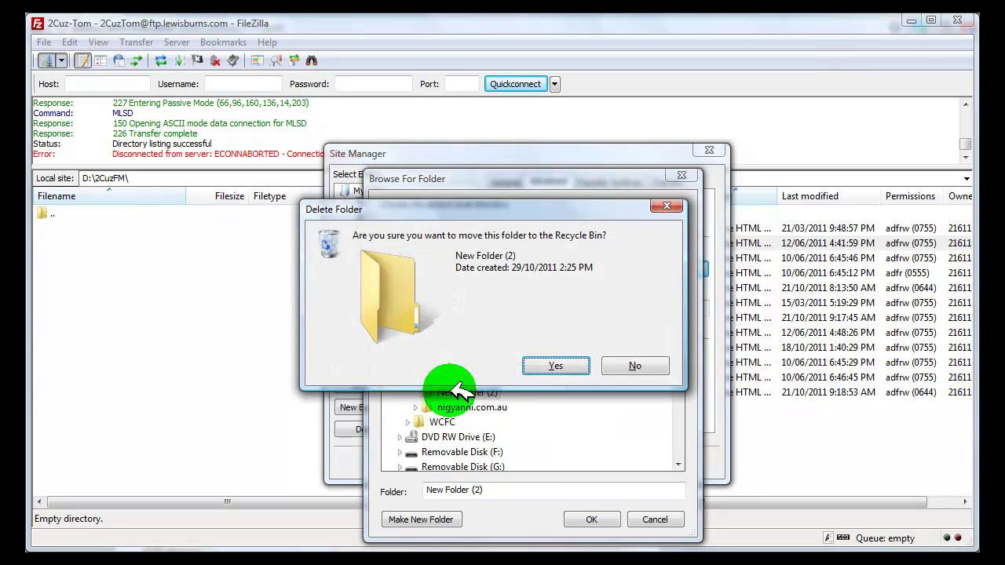
pyautogui.click(549, 366)
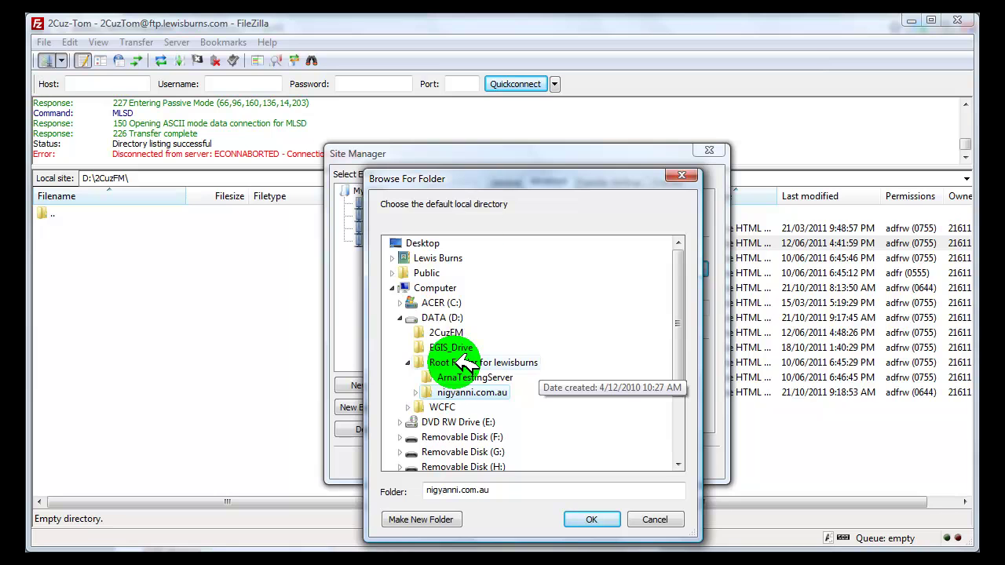
pyautogui.moveTo(478, 178); pyautogui.dragTo(774, 221)
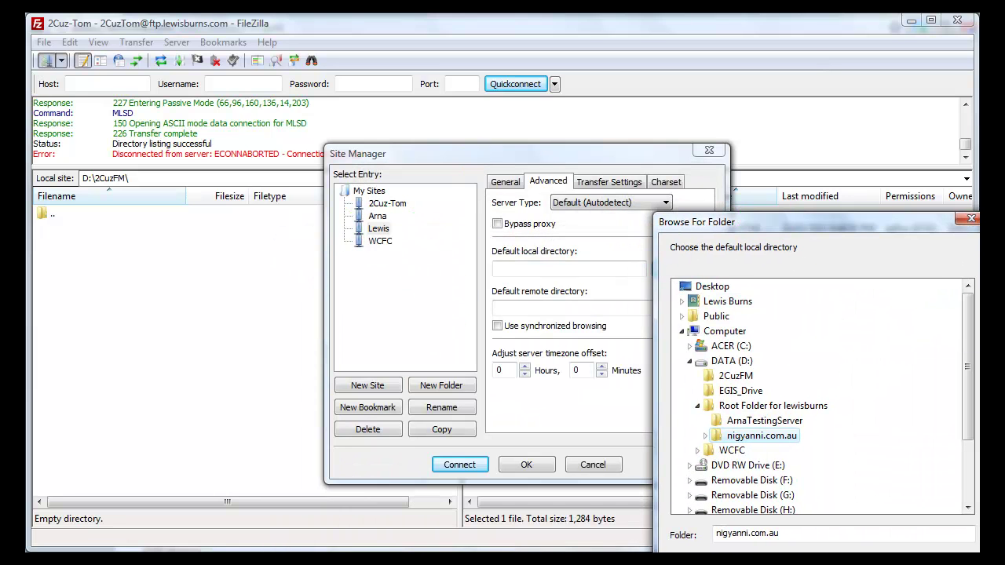
pyautogui.moveTo(870, 218); pyautogui.dragTo(553, 132)
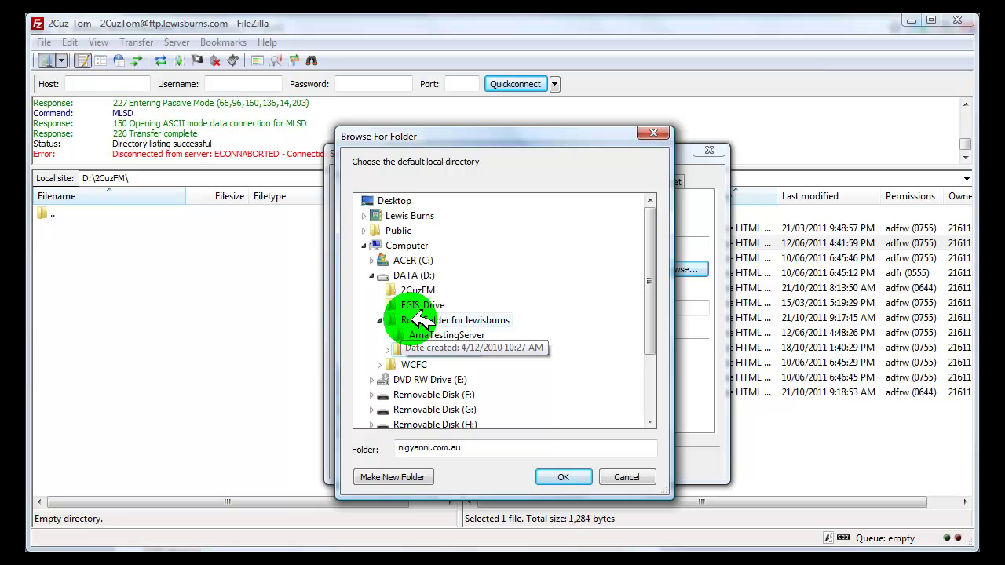
pyautogui.rightClick(464, 320)
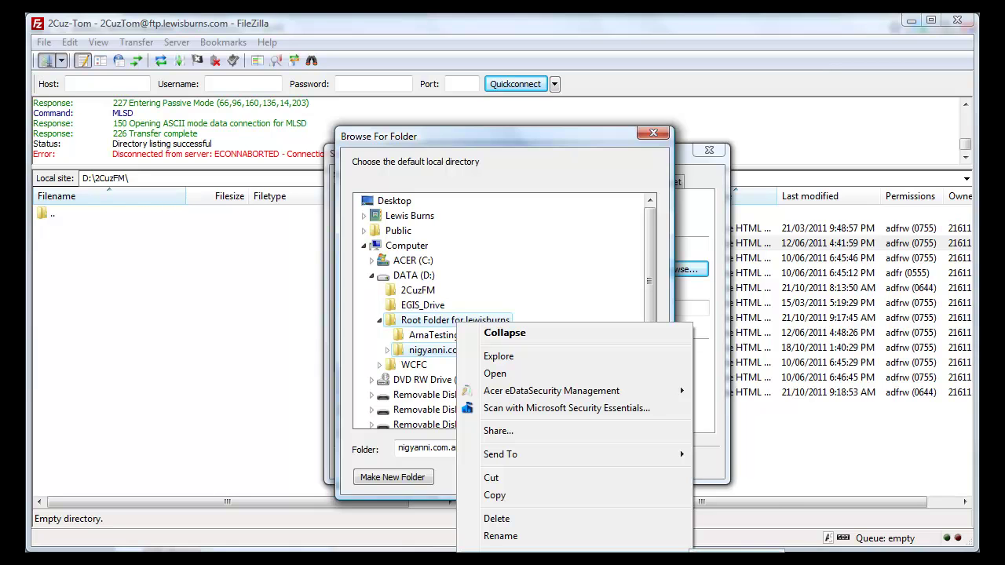
pyautogui.hotkey('alt', 'm')
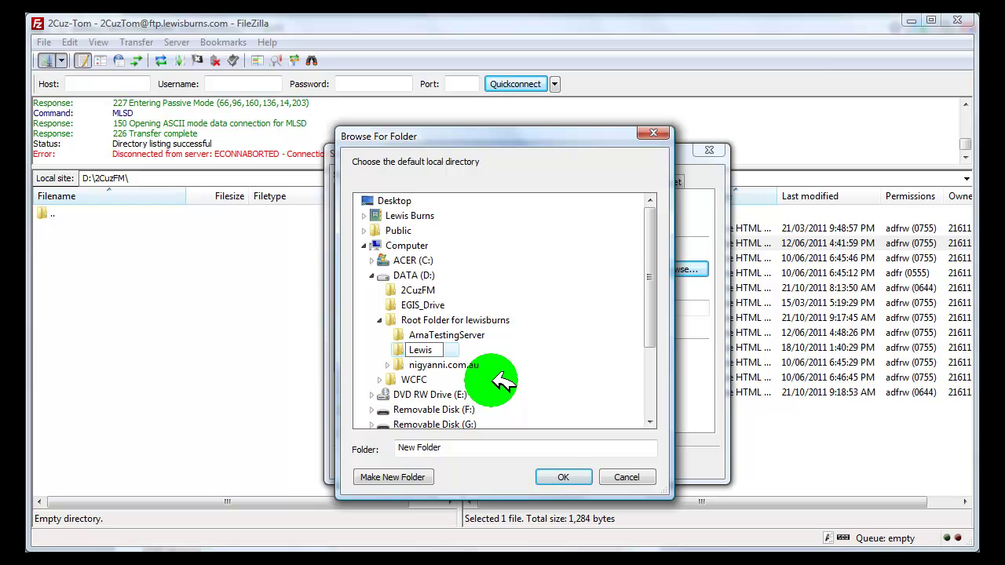
pyautogui.click(422, 350)
pyautogui.click(559, 479)
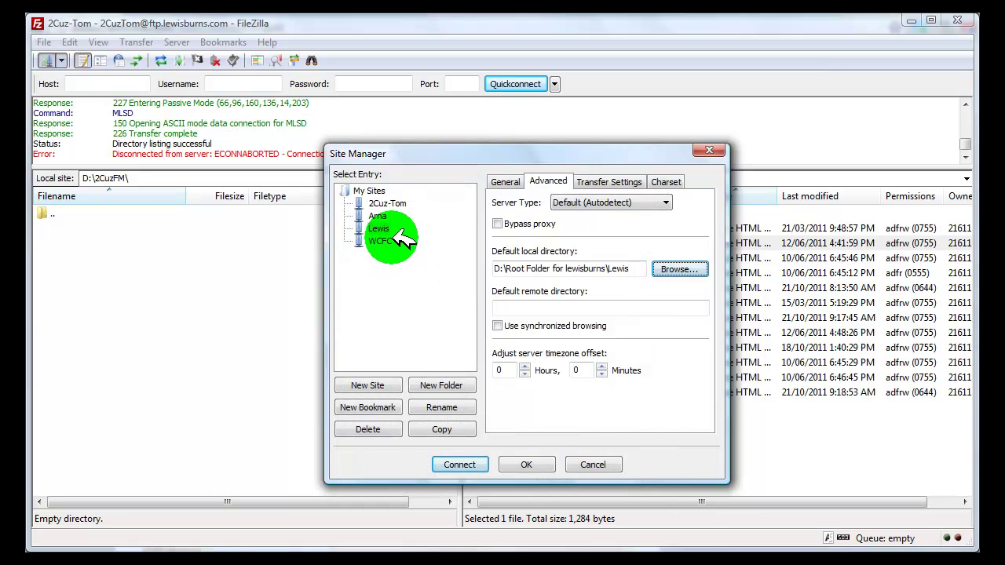
# Shift the Site Manager aside to check the remote list, then connect to Lewis
pyautogui.click(380, 228)
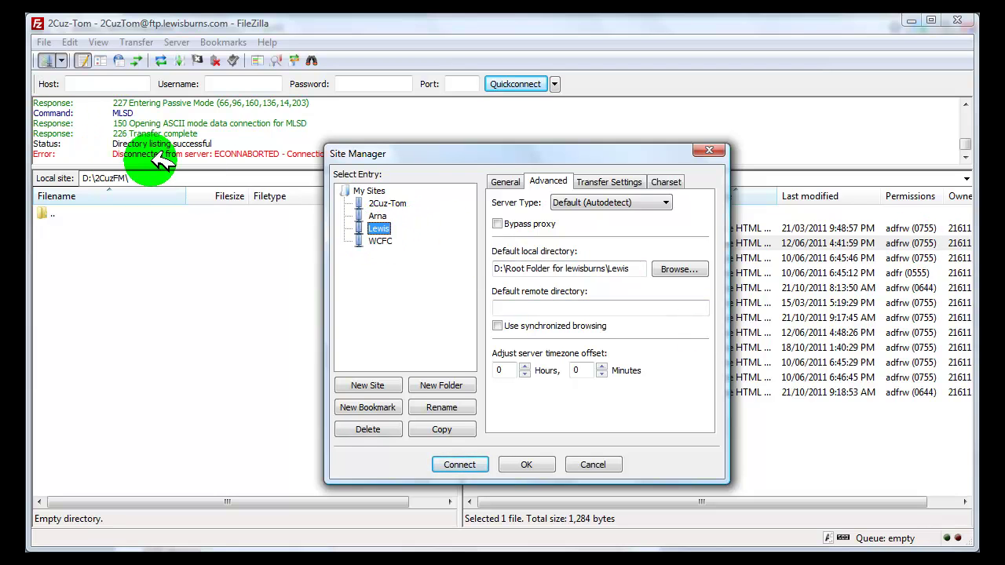
pyautogui.moveTo(431, 161); pyautogui.dragTo(633, 226)
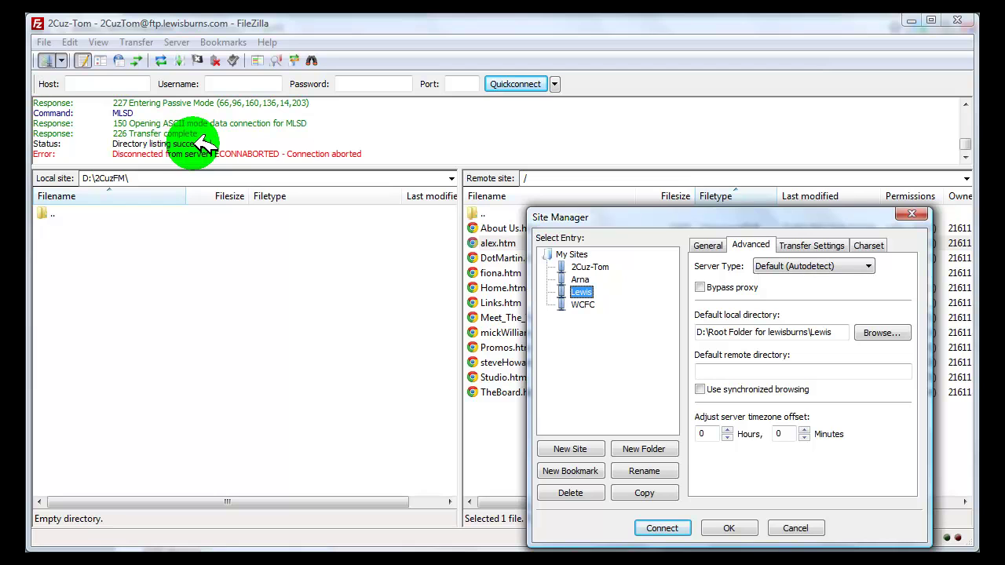
pyautogui.moveTo(753, 219); pyautogui.dragTo(711, 161)
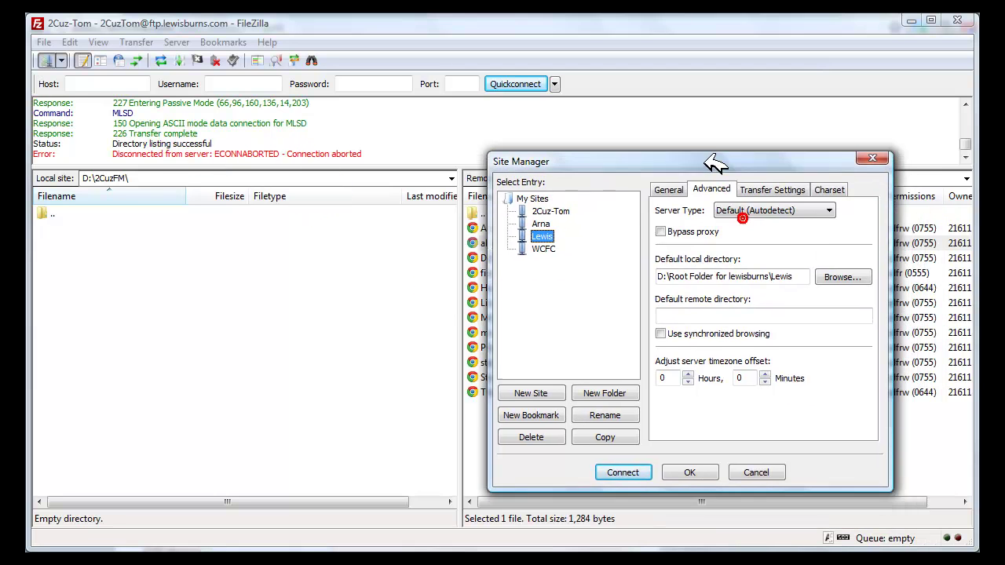
pyautogui.click(625, 467)
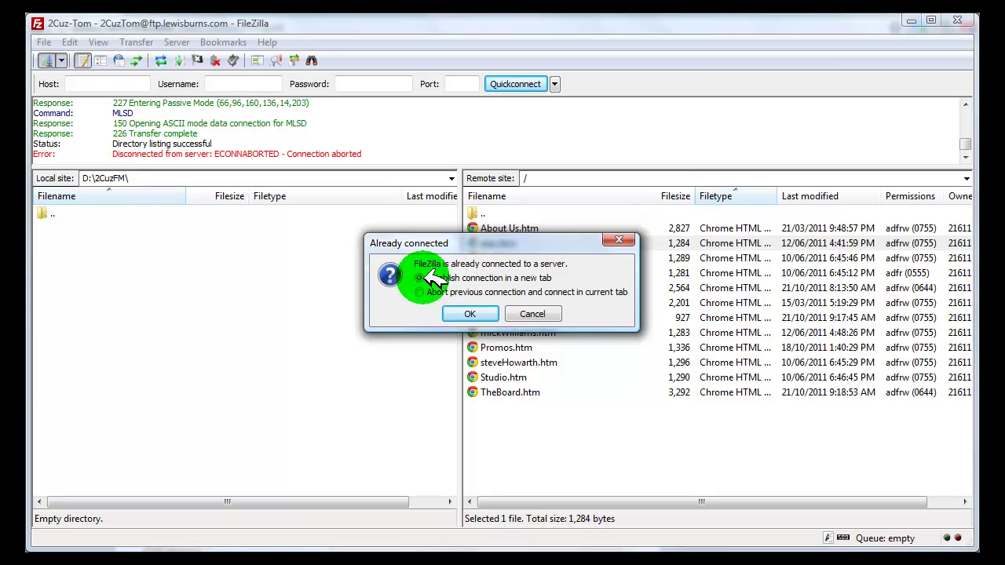
# Choose 'Establish connection in a new tab' in the Already connected prompt and confirm
pyautogui.click(468, 310)
pyautogui.click(420, 292)
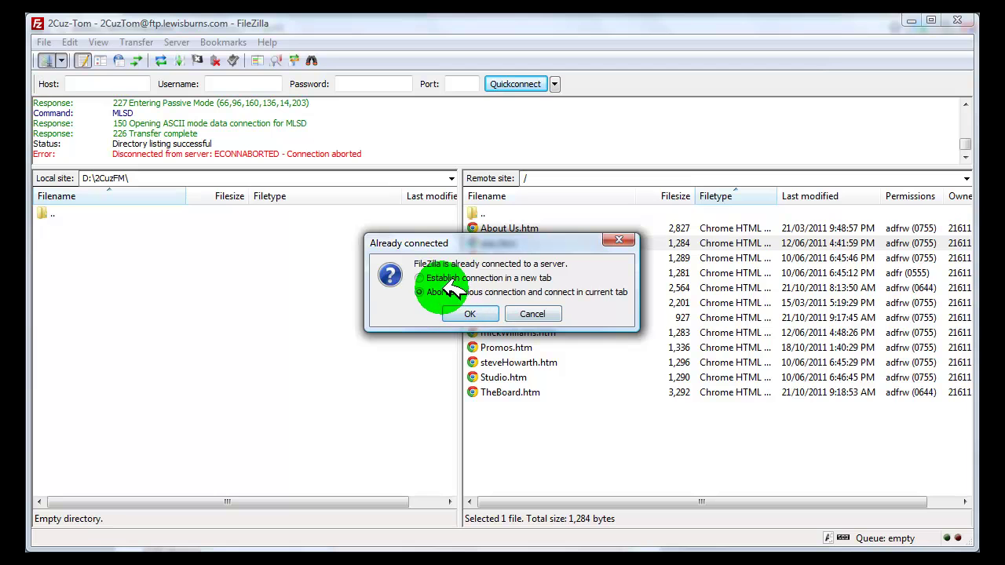
pyautogui.click(422, 278)
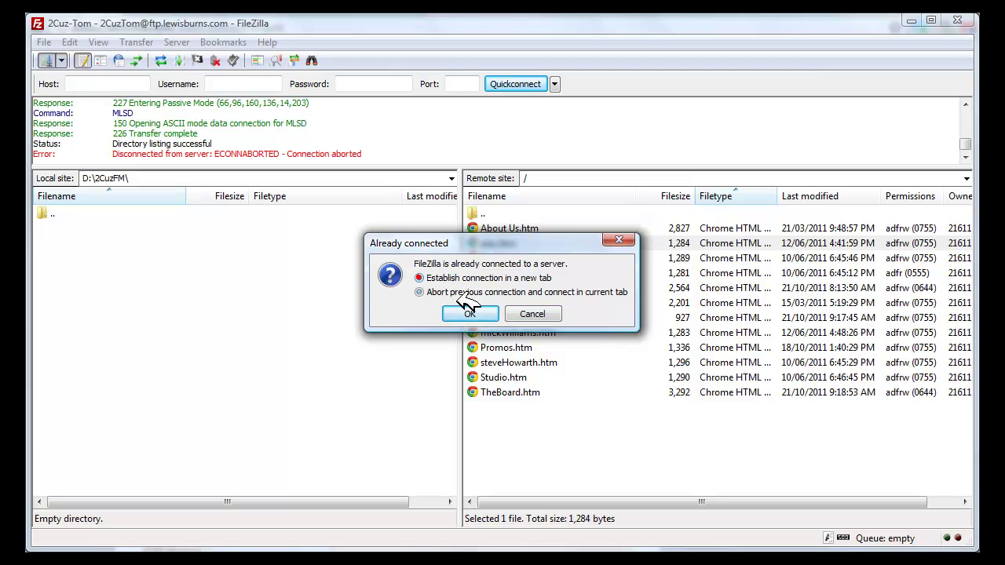
pyautogui.click(470, 314)
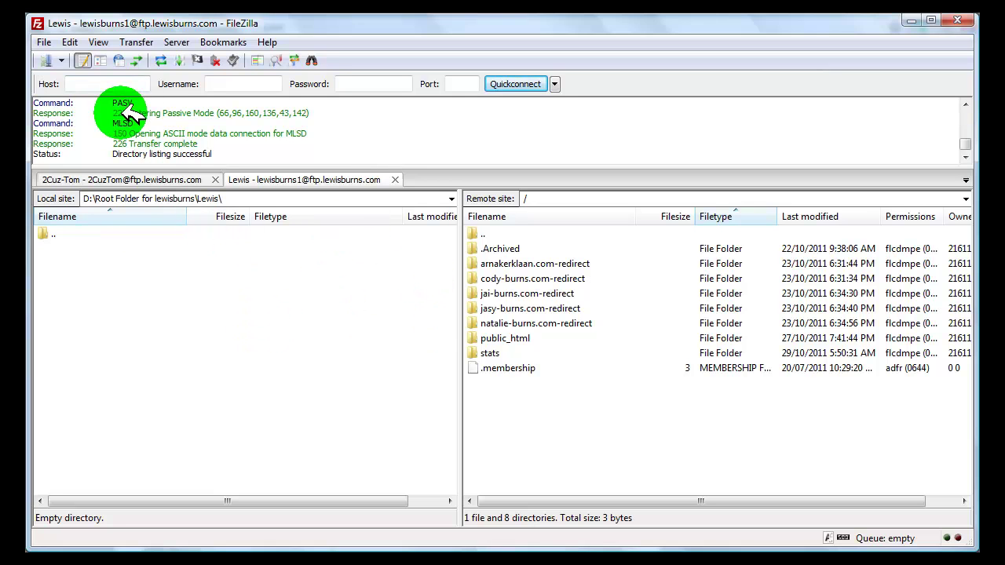
pyautogui.doubleClick(477, 343)
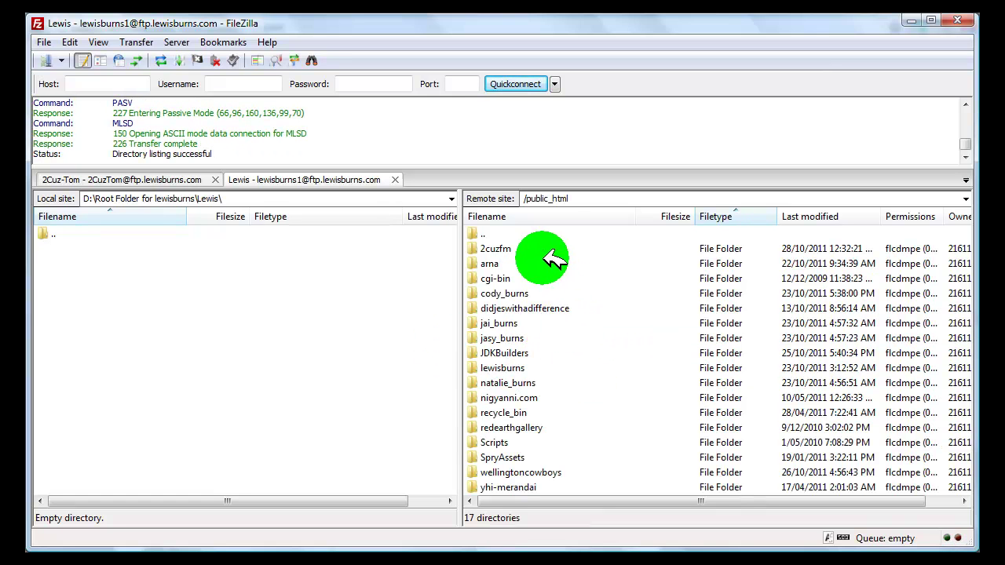
pyautogui.click(577, 198)
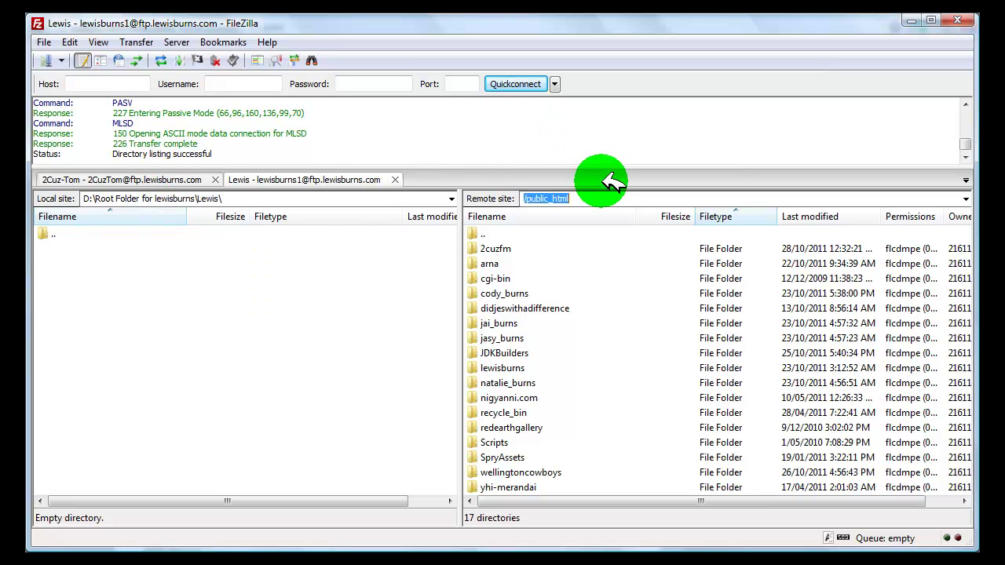
pyautogui.click(966, 199)
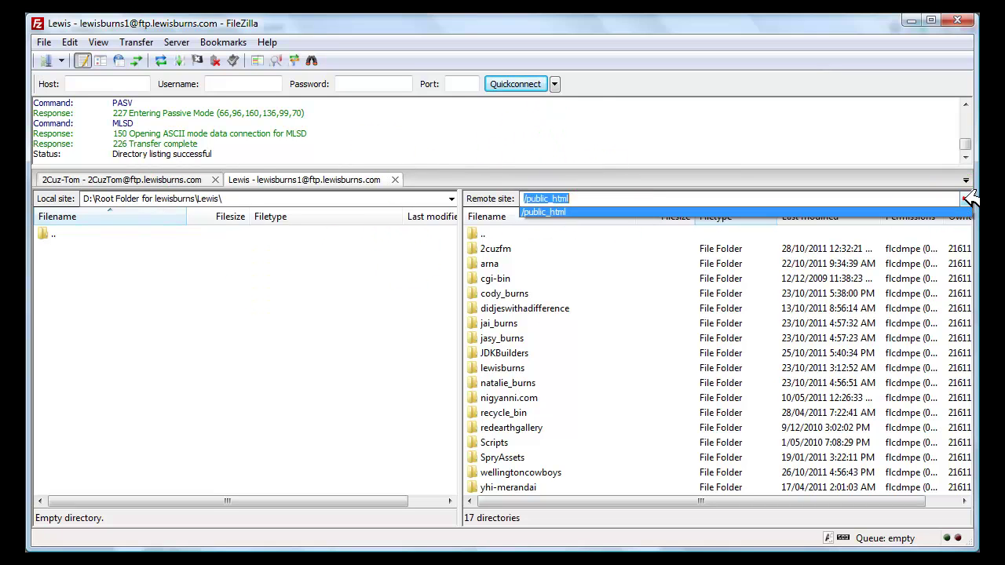
pyautogui.click(542, 212)
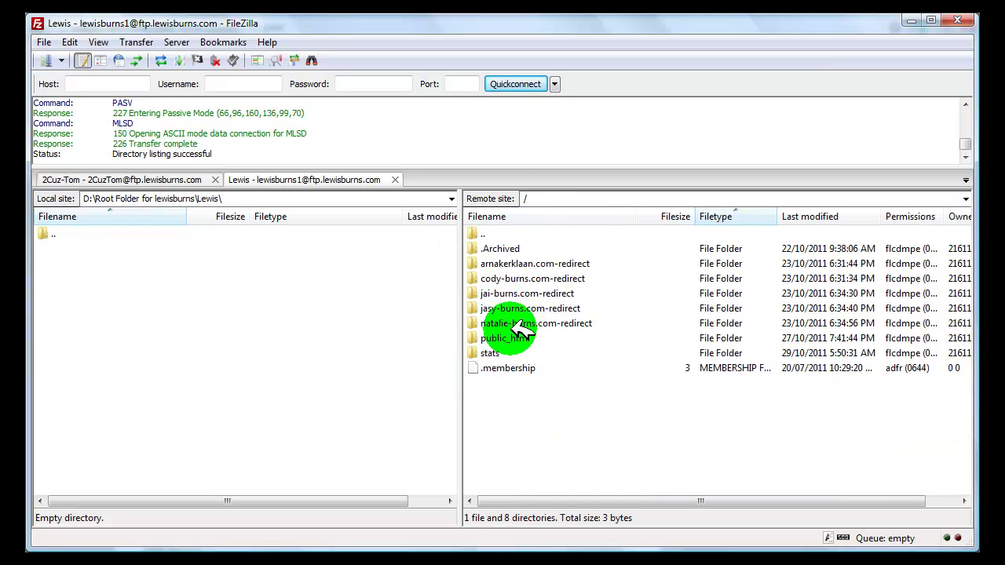
pyautogui.click(490, 338)
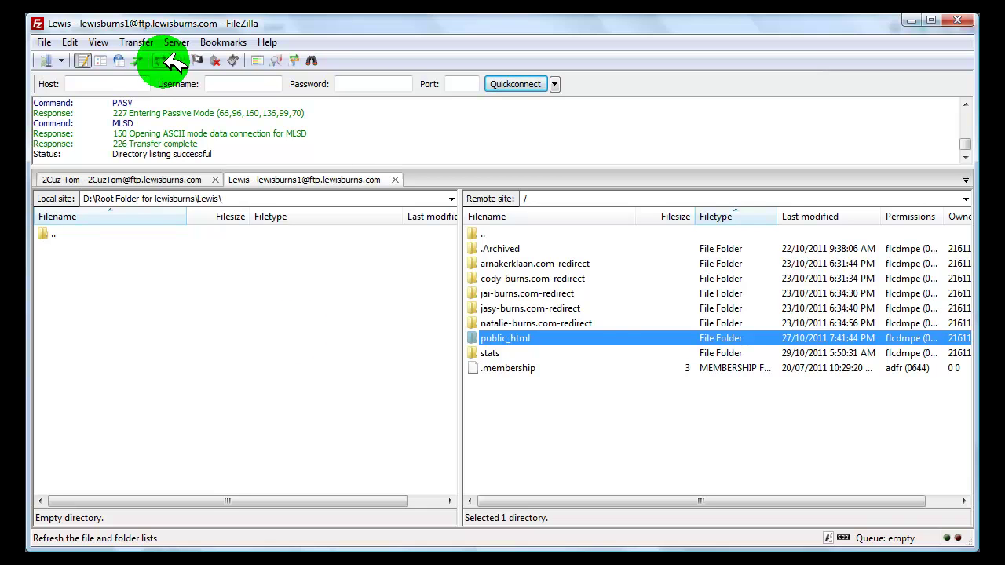
# Open public_html on the Lewis server and scroll sideways through its 17 subfolders
pyautogui.click(230, 308)
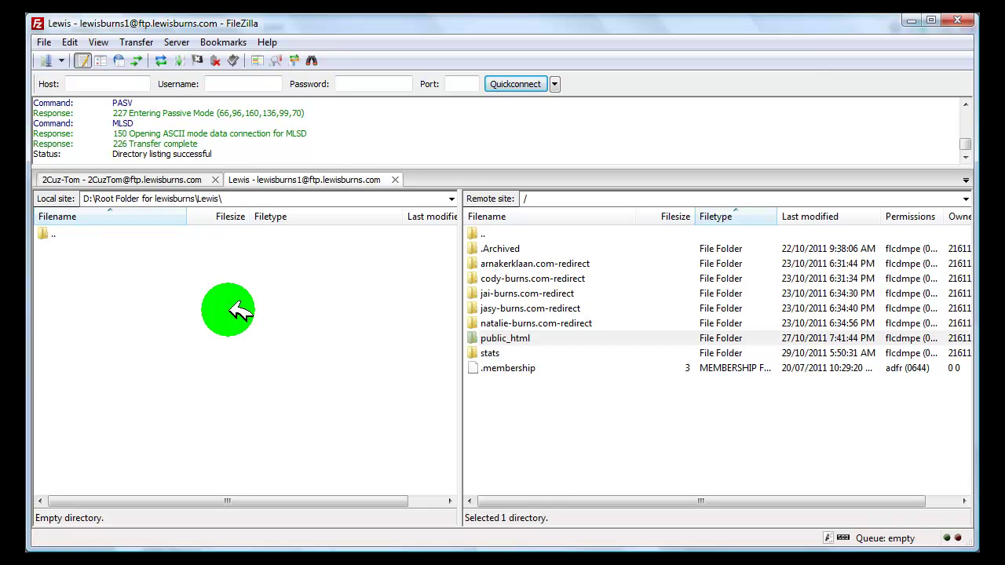
pyautogui.doubleClick(471, 336)
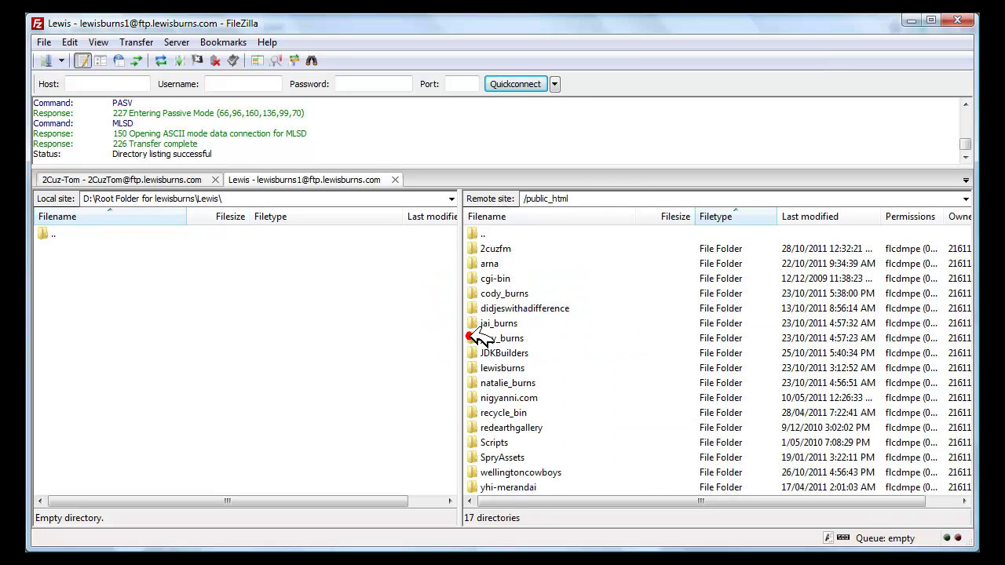
pyautogui.hscroll(2, 518, 279)
pyautogui.hscroll(-2, 526, 279)
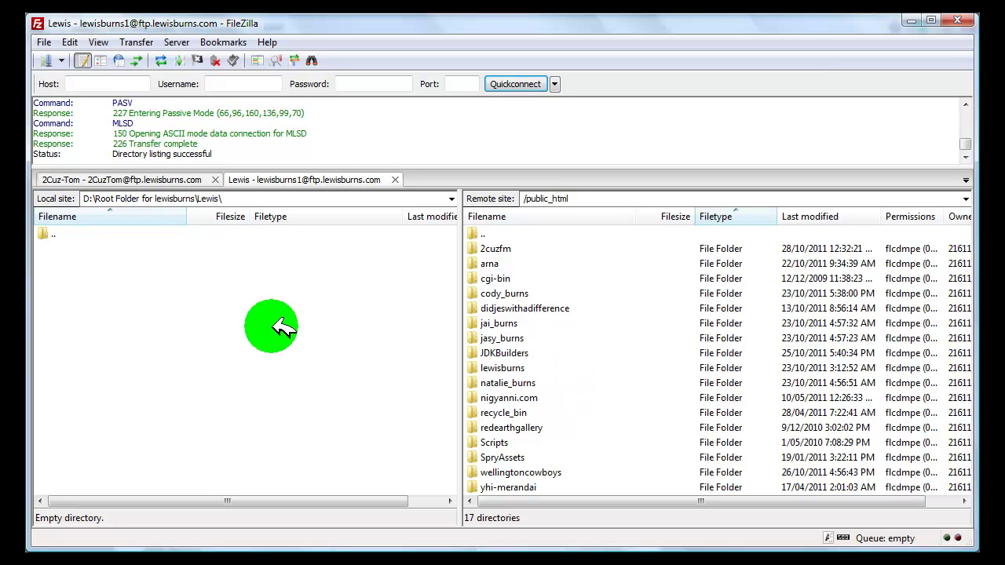
pyautogui.hscroll(1, 446, 370)
pyautogui.hscroll(-1, 445, 369)
pyautogui.hscroll(1, 459, 285)
pyautogui.hscroll(-1, 467, 286)
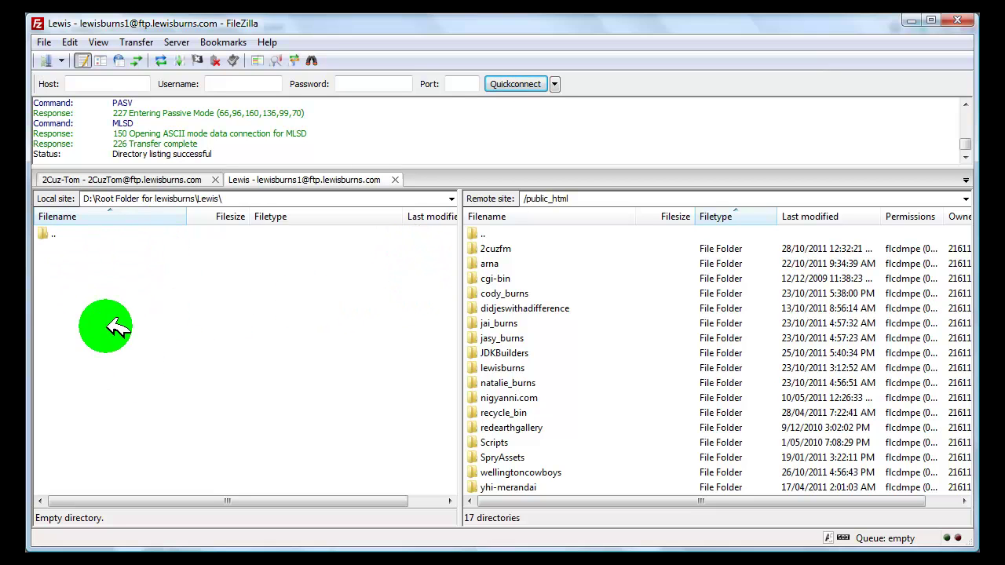
pyautogui.click(481, 292)
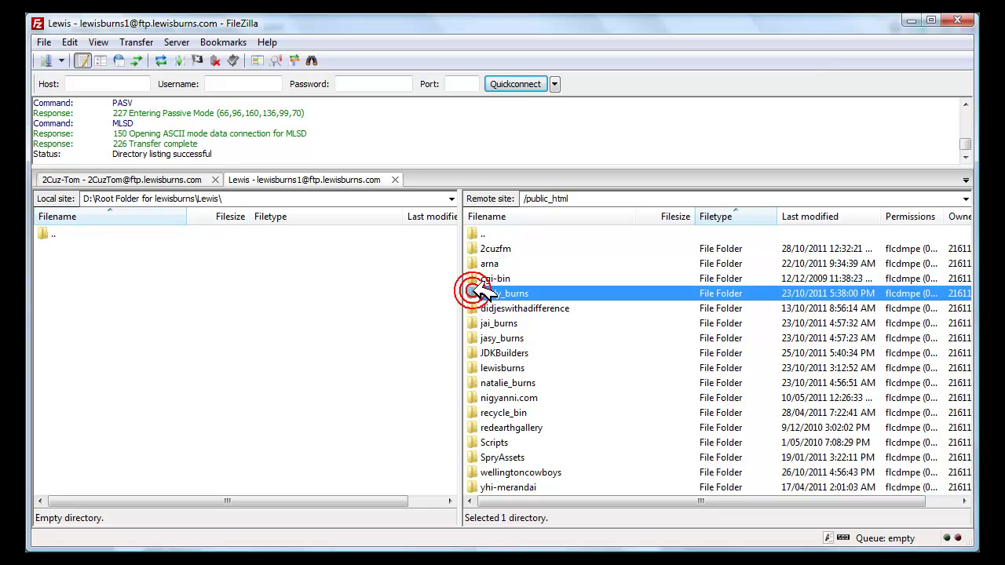
pyautogui.doubleClick(481, 292)
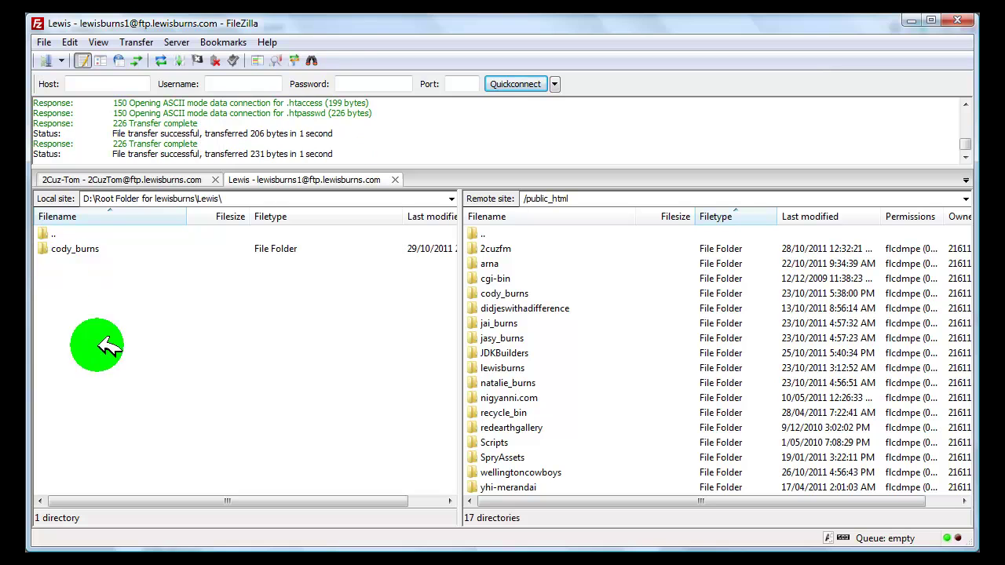
pyautogui.doubleClick(48, 247)
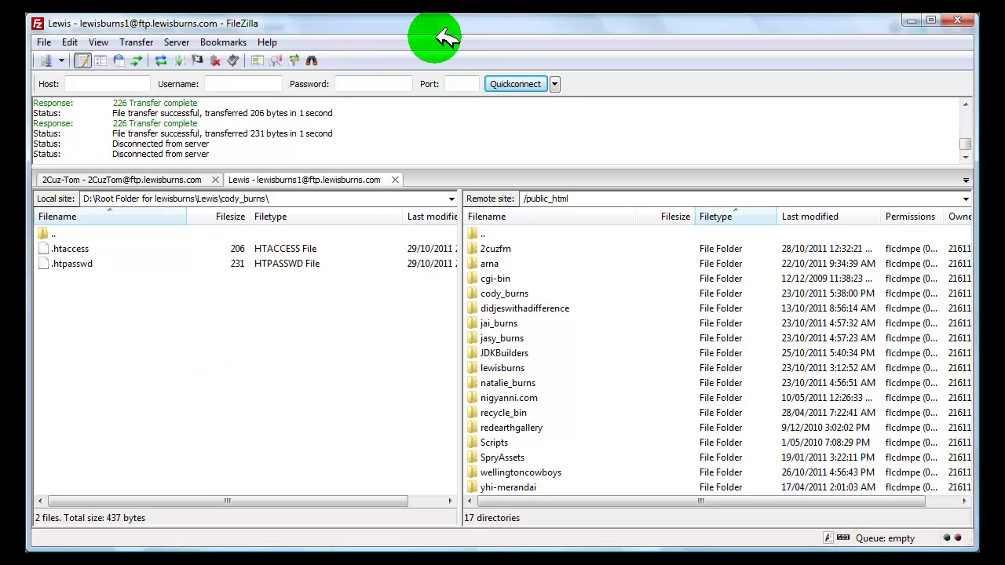
pyautogui.moveTo(470, 20); pyautogui.dragTo(464, 26)
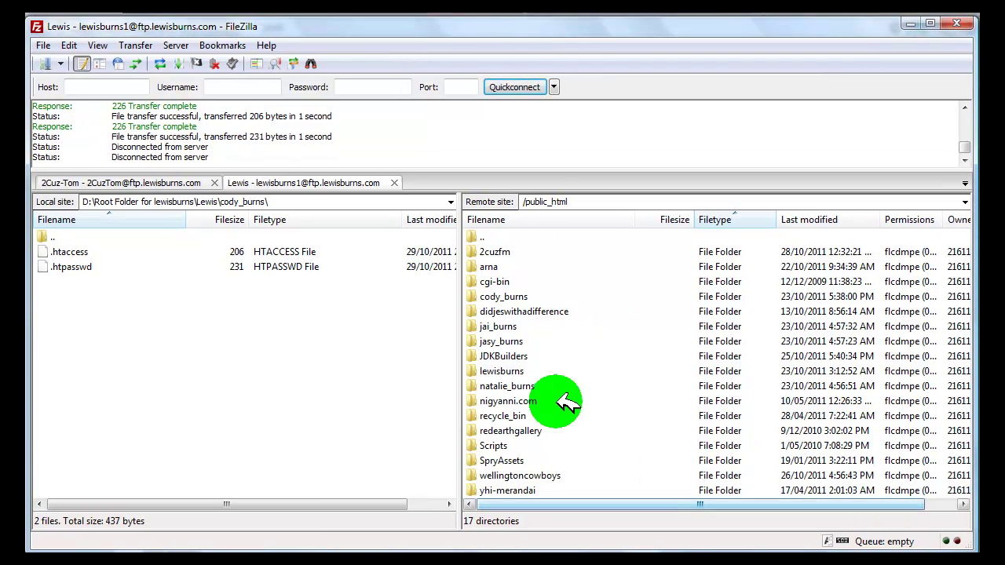